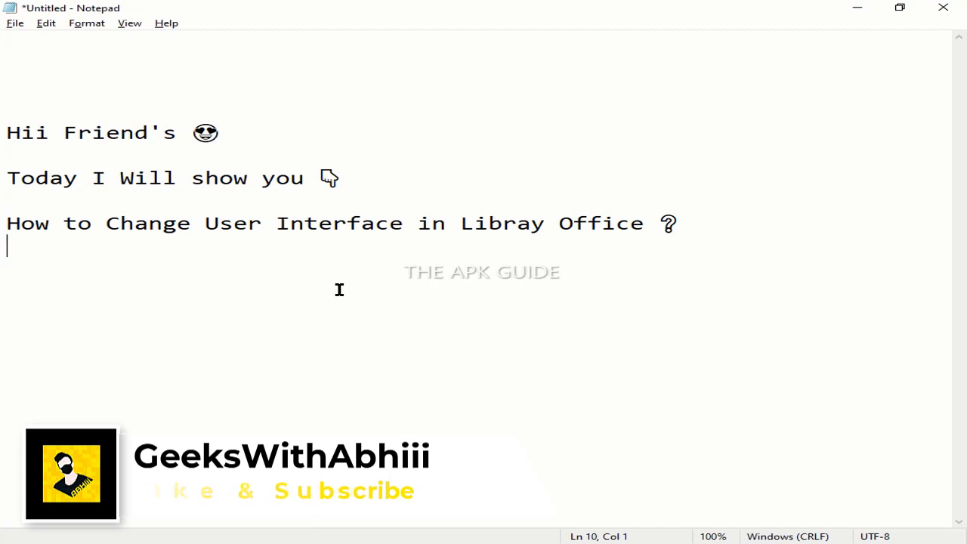
Add the line "Let's Start 😜" below the introductory text in the note
key(Return)
text(Let's Start 😜)
key(shift+Home)
key(End)
key(Return)
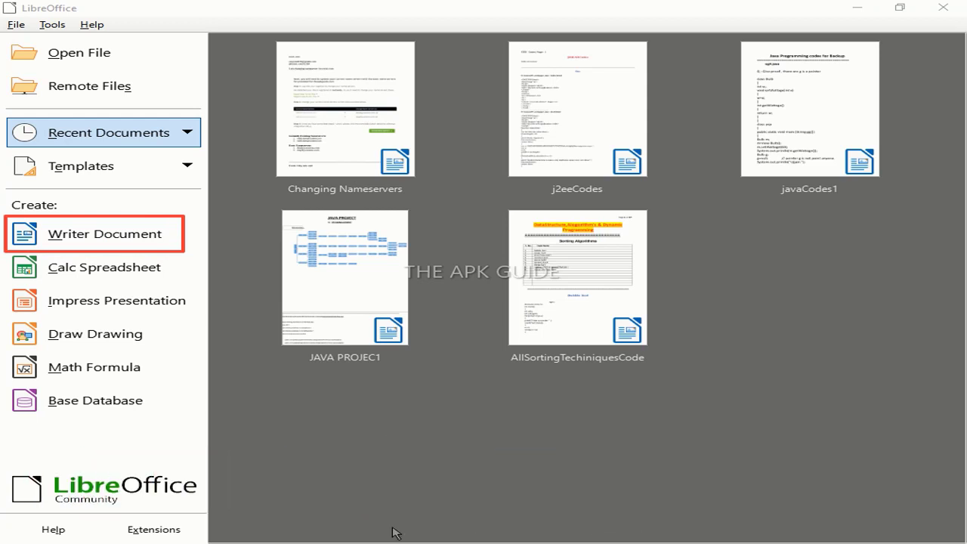
Create a new Writer document in LibreOffice and open the selection of preferred user interface variants
click(104, 246)
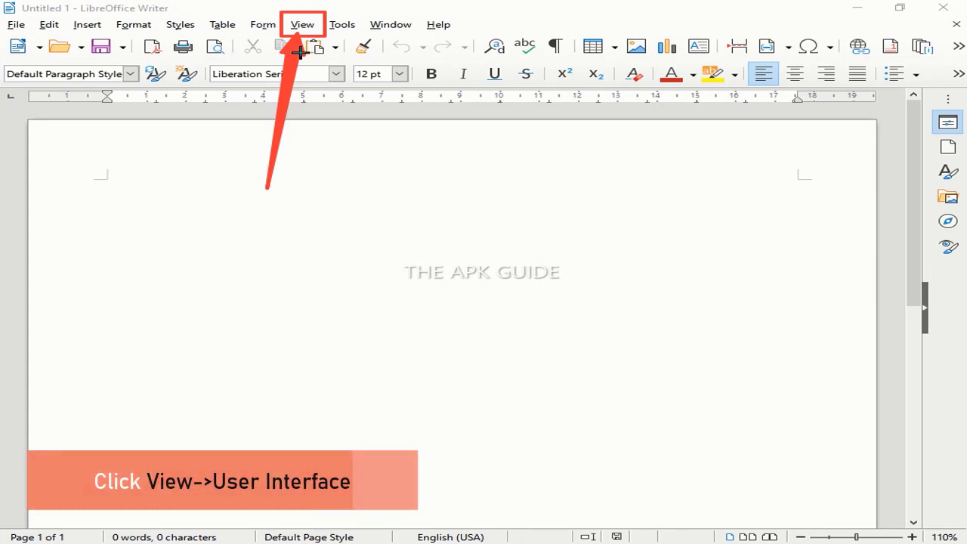
click(304, 24)
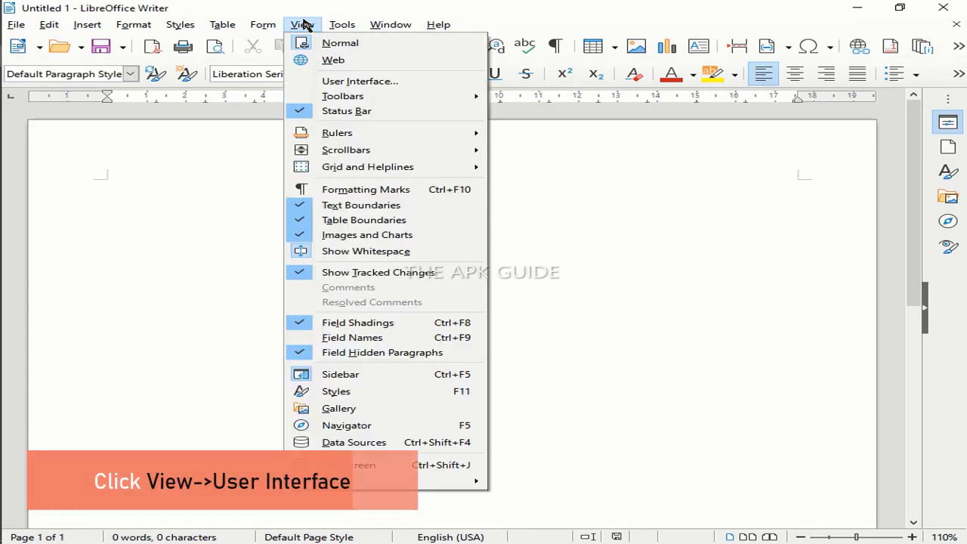
click(349, 83)
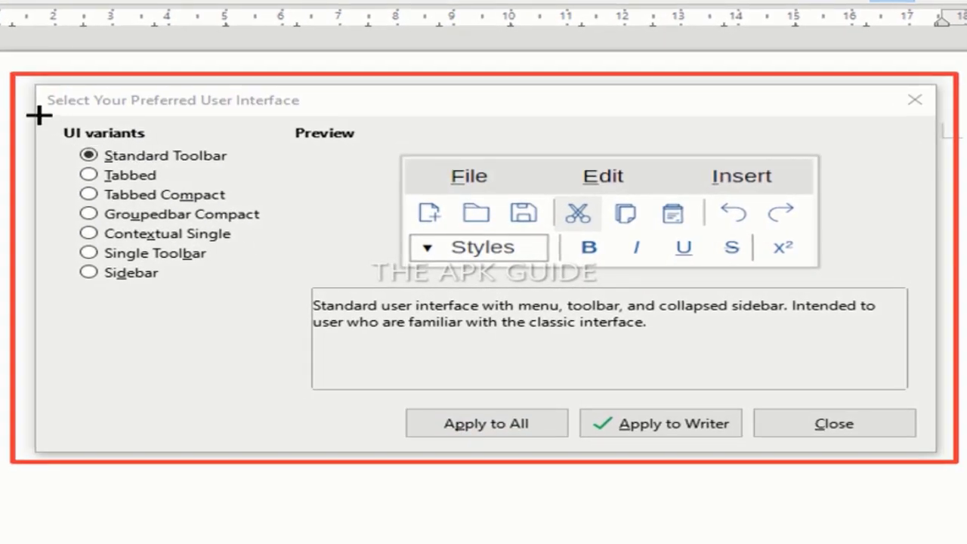
mouse_move(39, 114)
mouse_down()
mouse_move(129, 216)
mouse_move(237, 266)
mouse_move(259, 302)
mouse_move(292, 326)
mouse_up()
mouse_move(374, 143)
mouse_down()
mouse_move(447, 259)
mouse_move(578, 287)
mouse_move(838, 278)
mouse_up()
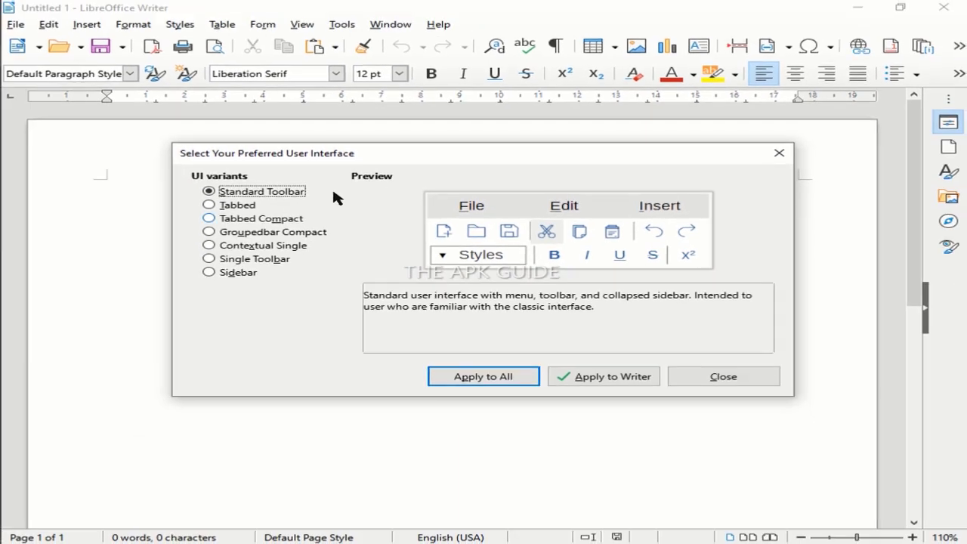
Switch to Notepad, read the note about the Standard Toolbar interface, and return to Writer
key(alt+Tab)
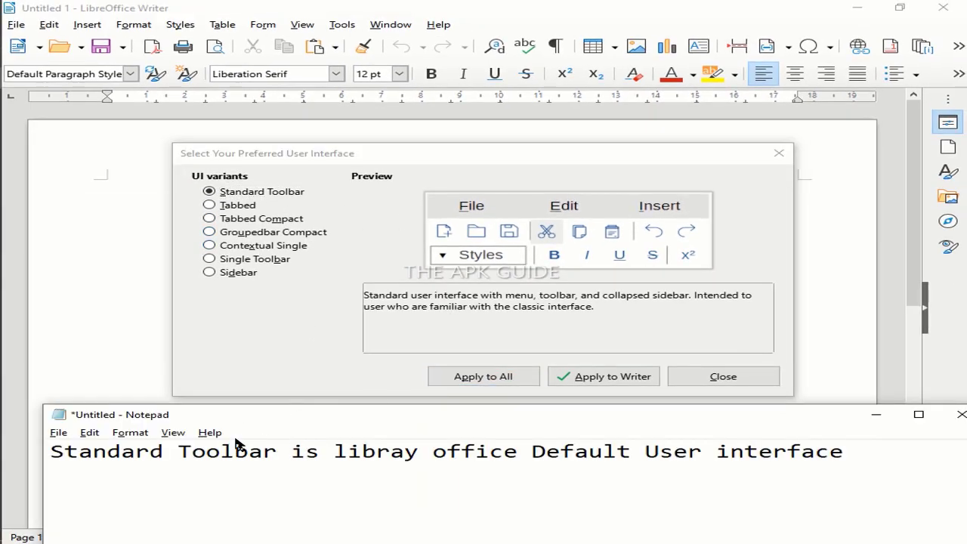
drag(901, 460, 53, 456)
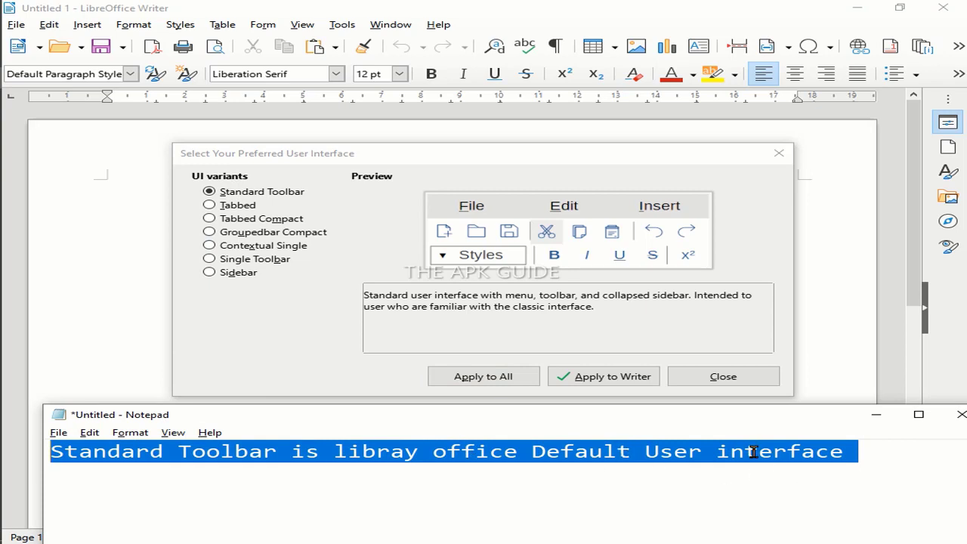
click(512, 454)
key(alt+Tab)
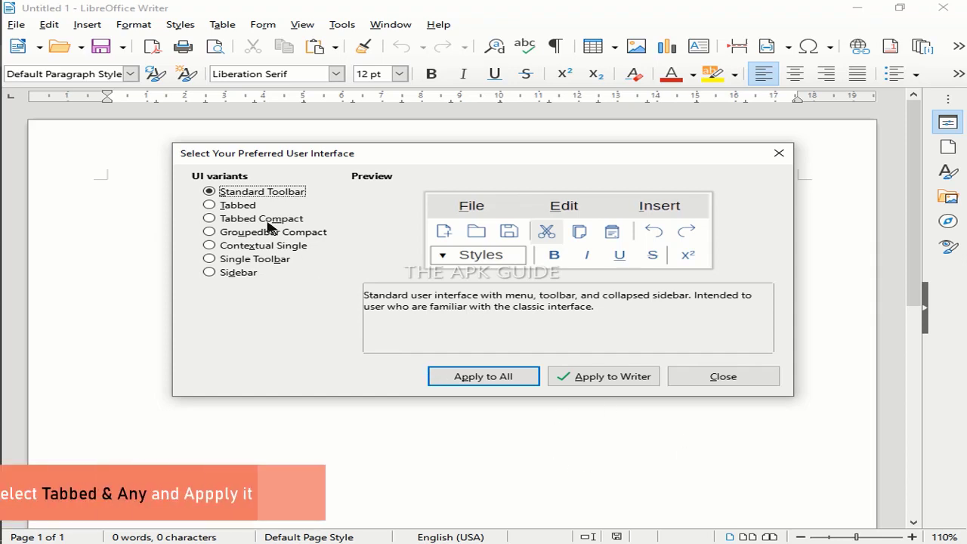
Apply the Tabbed interface variant to Writer and look through its command groups
click(210, 208)
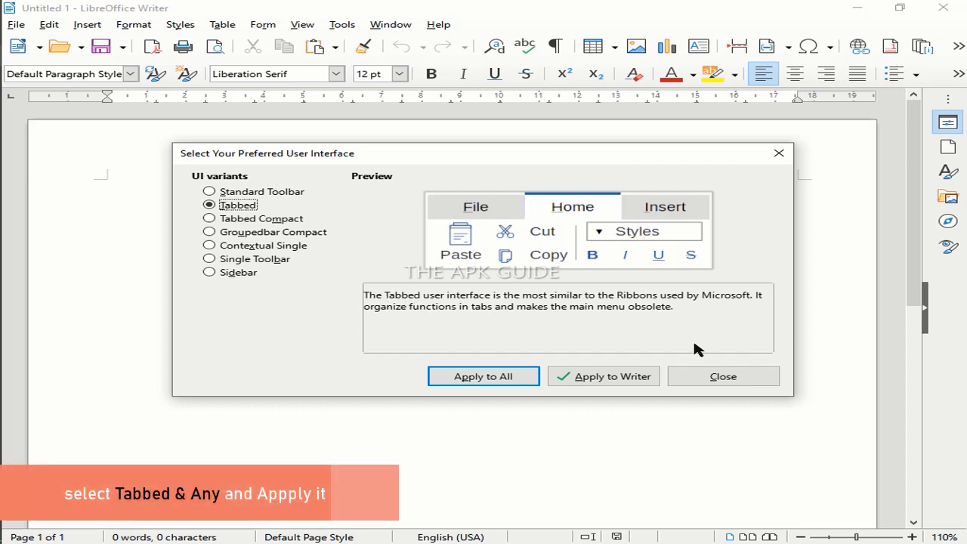
click(606, 376)
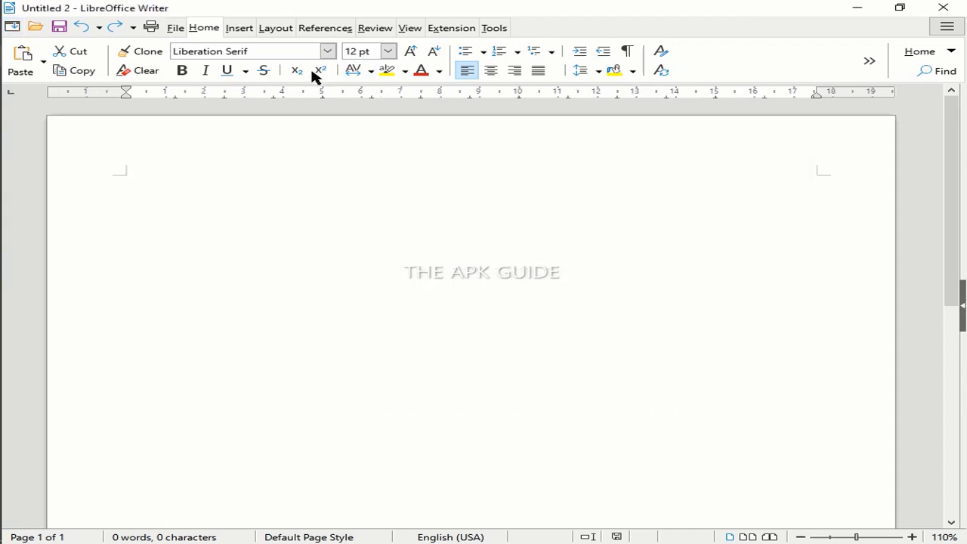
click(408, 30)
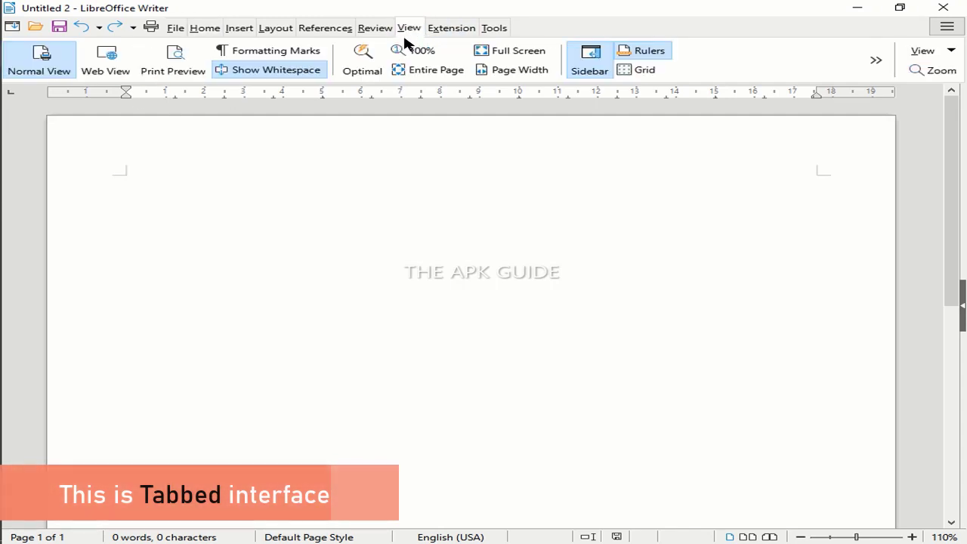
click(174, 27)
click(204, 28)
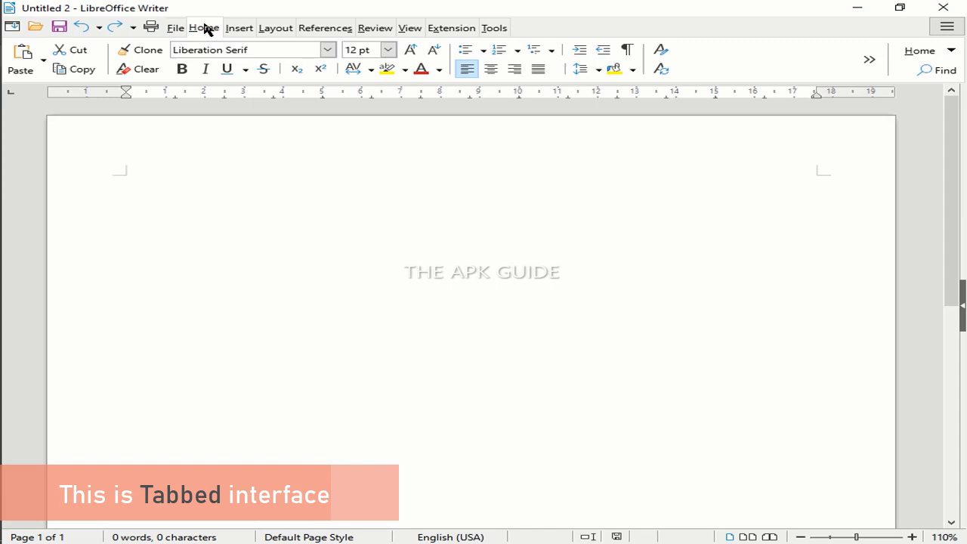
click(246, 30)
click(280, 29)
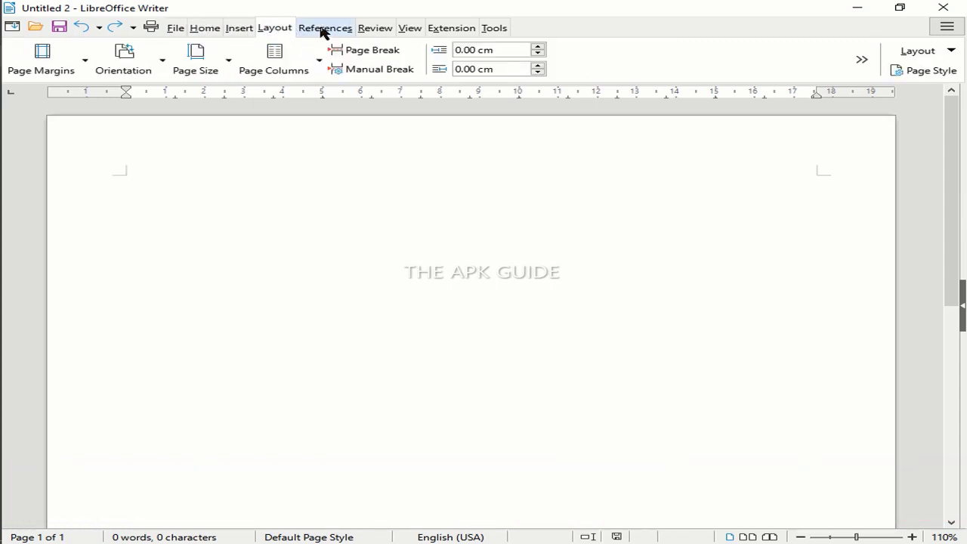
click(323, 30)
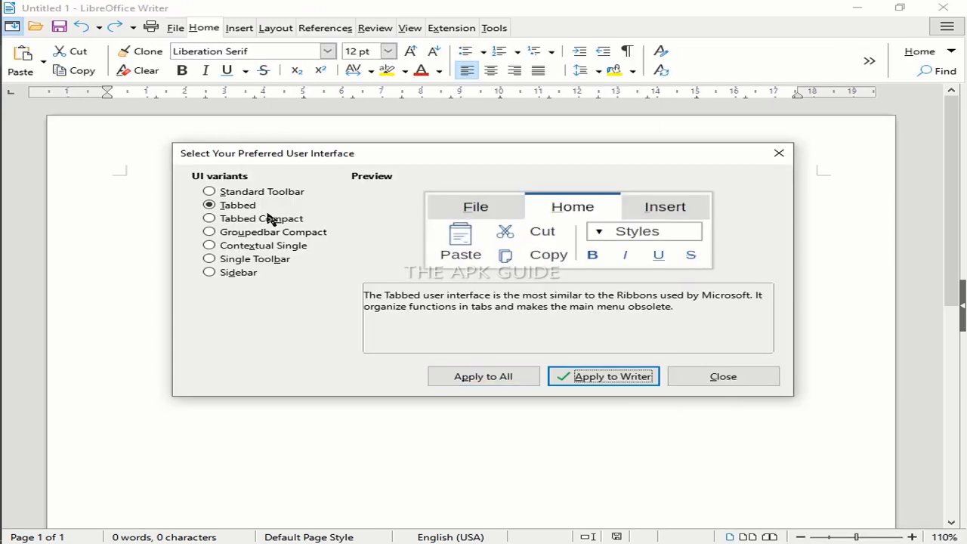
Apply the Tabbed Compact interface variant to Writer
click(275, 220)
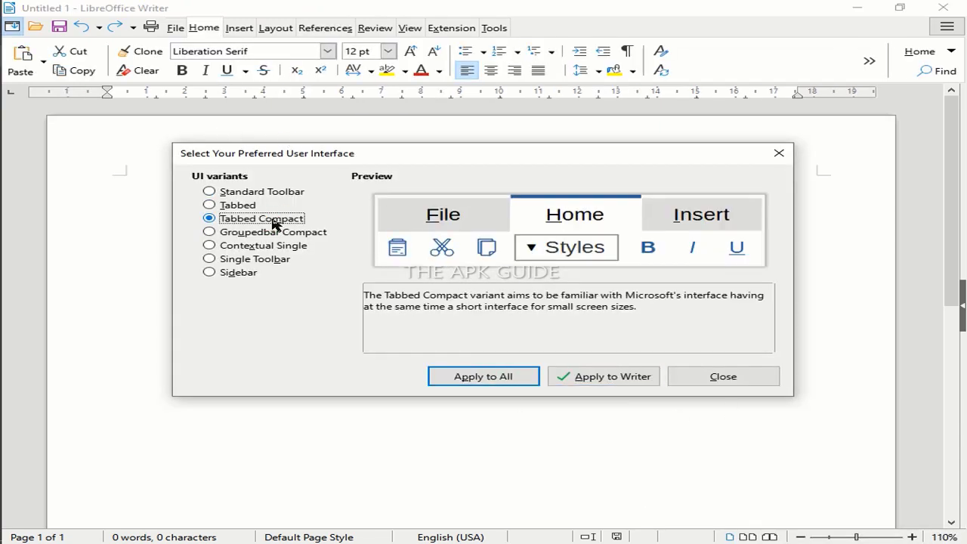
click(583, 384)
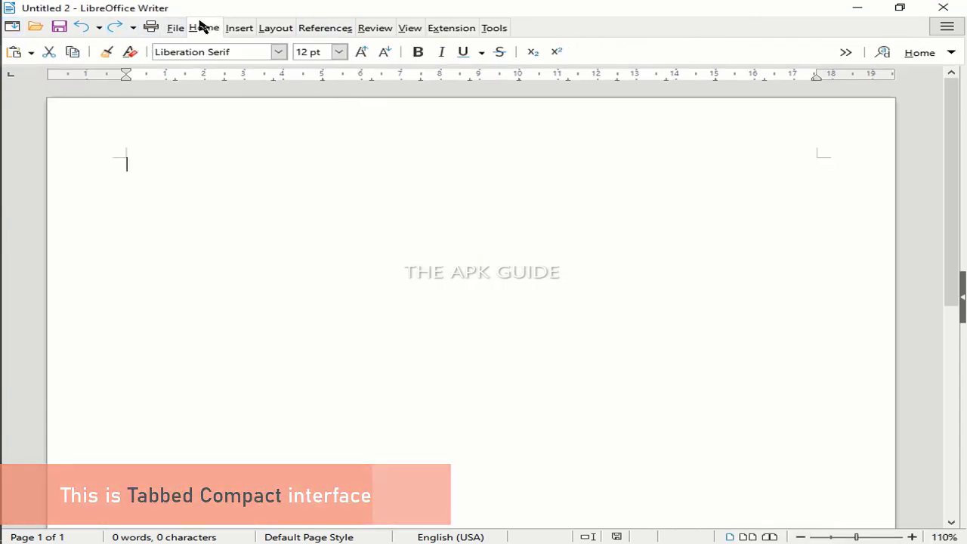
Examine the command groups of the Tabbed Compact interface, from File through Extension, and its sidebar
click(171, 28)
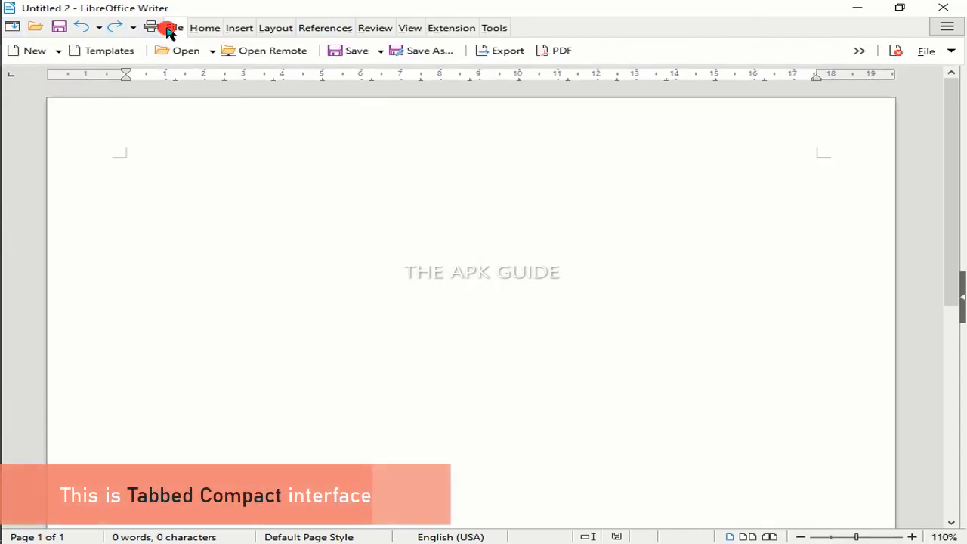
click(212, 29)
click(252, 28)
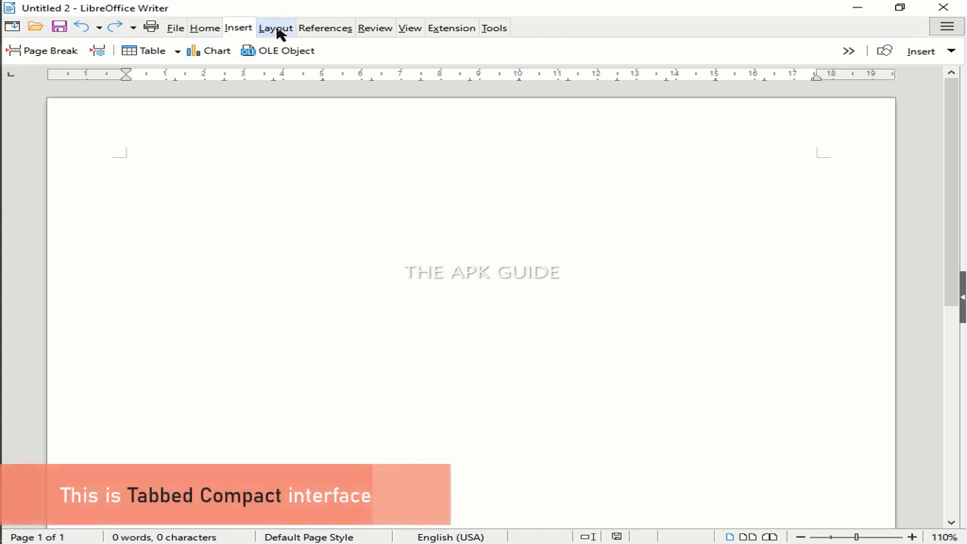
click(276, 30)
click(321, 31)
click(367, 30)
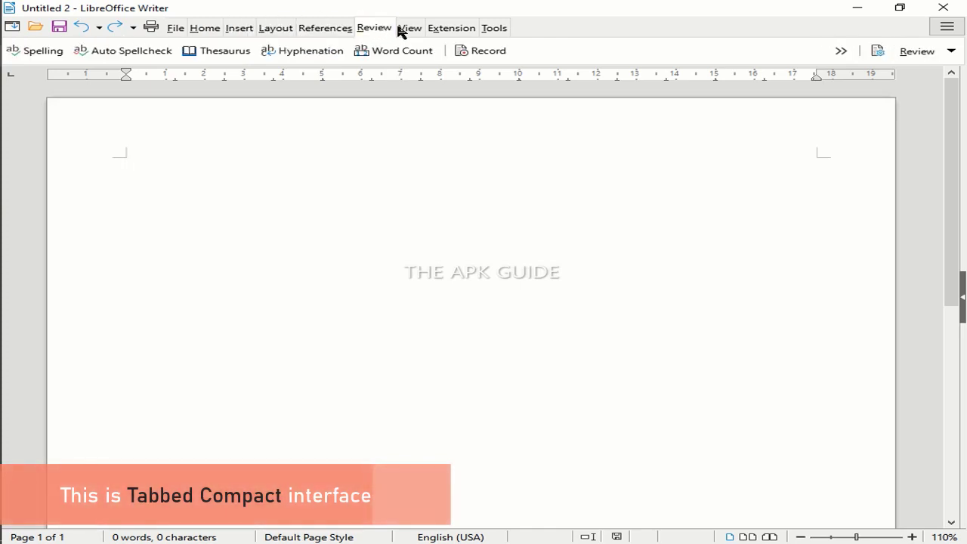
click(408, 28)
click(453, 30)
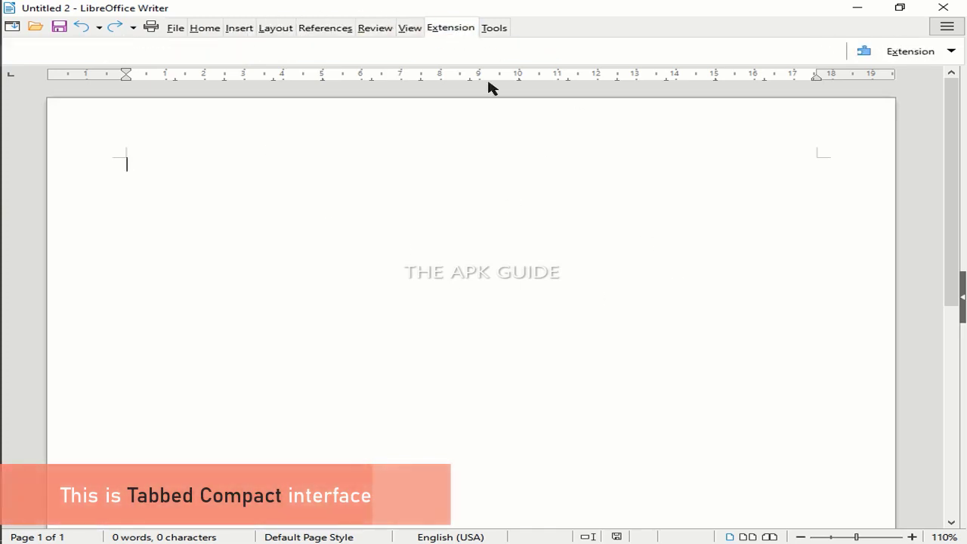
click(177, 28)
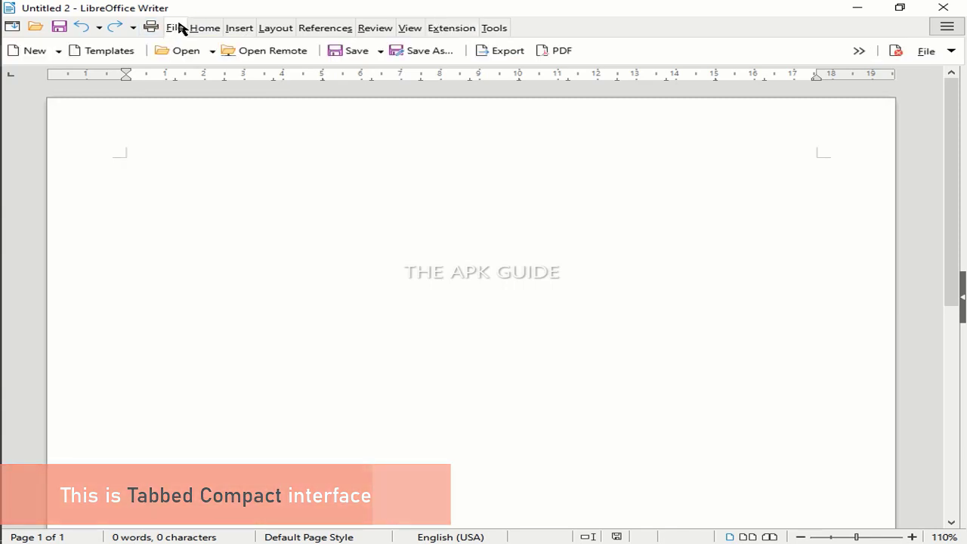
click(961, 285)
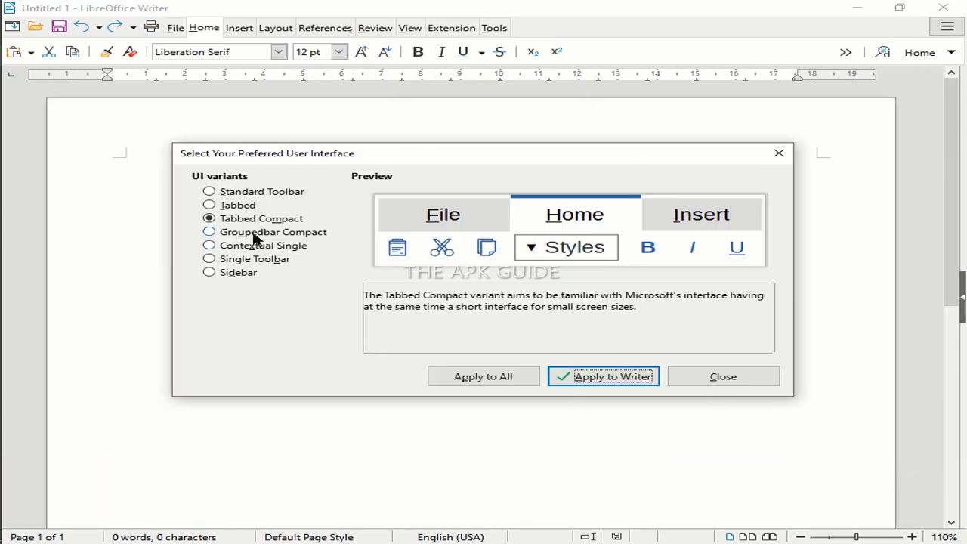
Apply the Groupedbar Compact interface variant to Writer
click(256, 234)
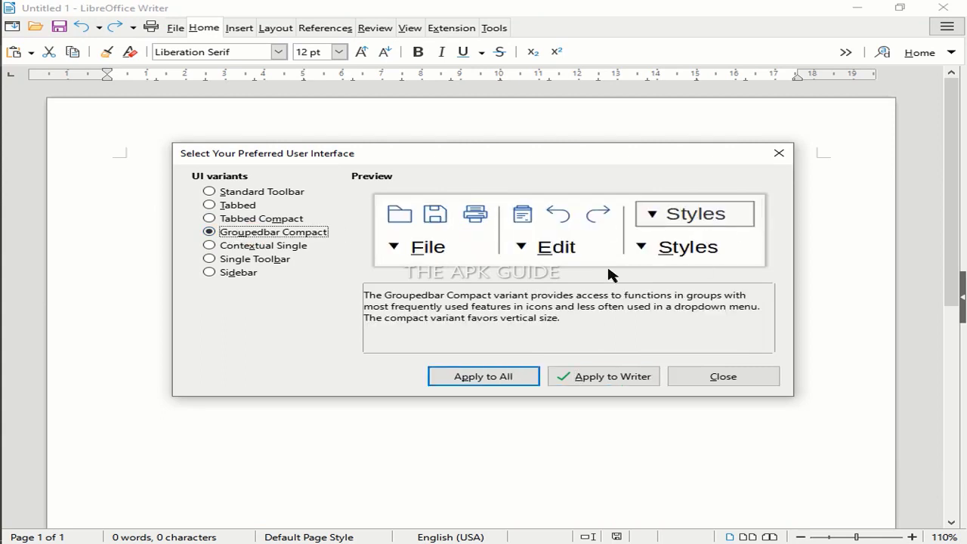
click(618, 376)
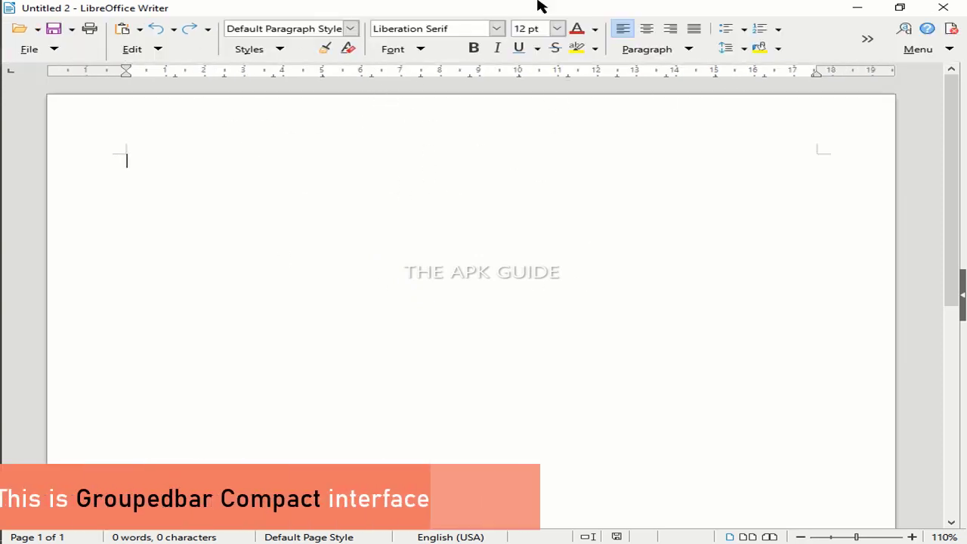
Examine the Edit, Styles and Font groups of the Groupedbar Compact interface and the Styles and Page decks of its sidebar
click(151, 50)
click(274, 48)
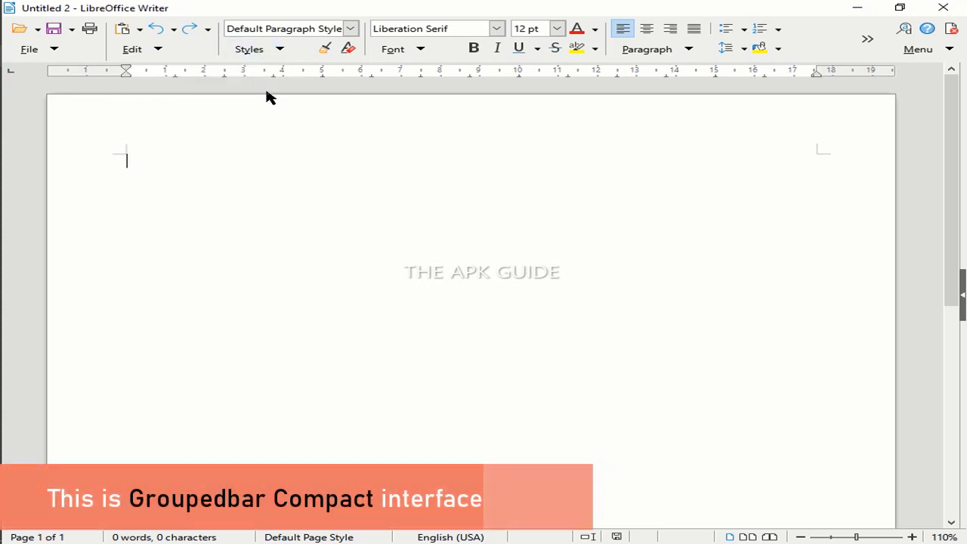
click(276, 48)
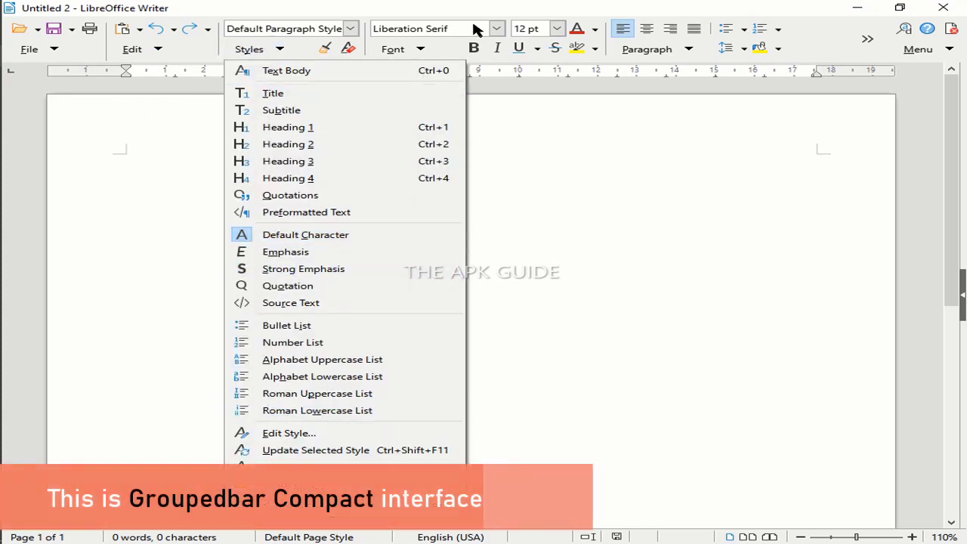
click(423, 48)
click(421, 48)
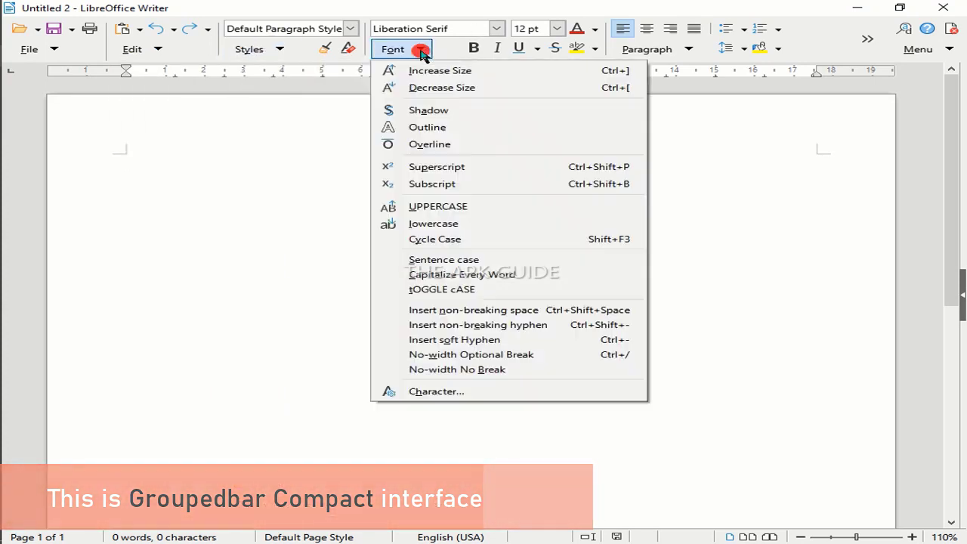
click(961, 275)
click(962, 294)
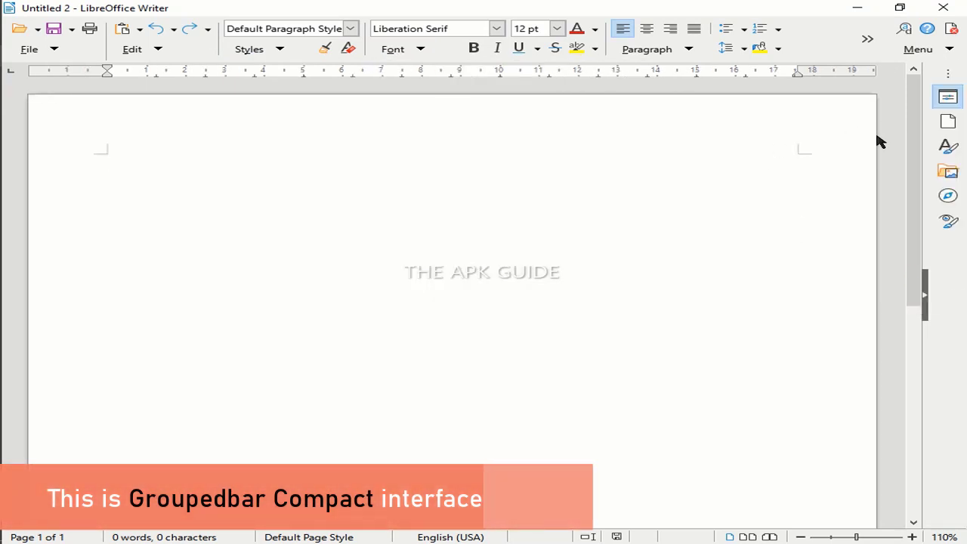
click(949, 146)
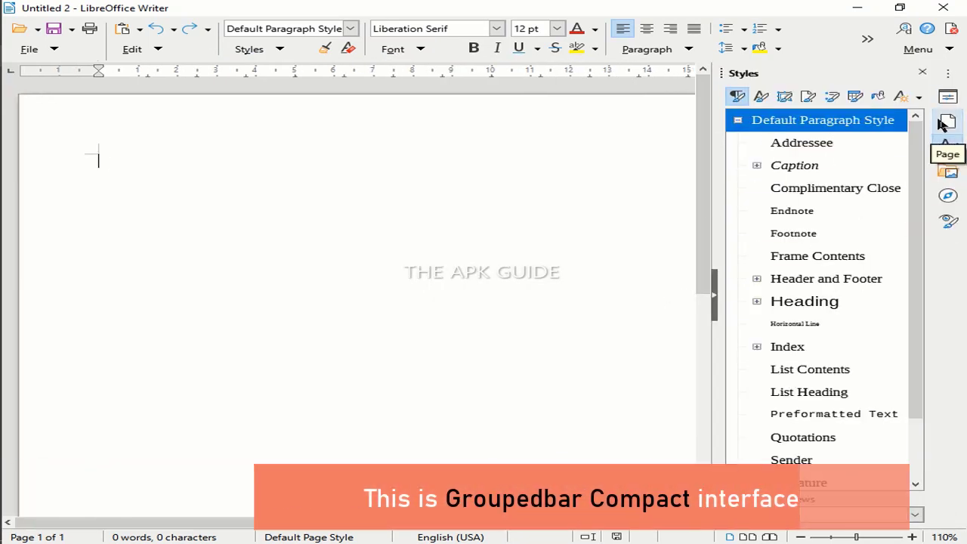
click(945, 123)
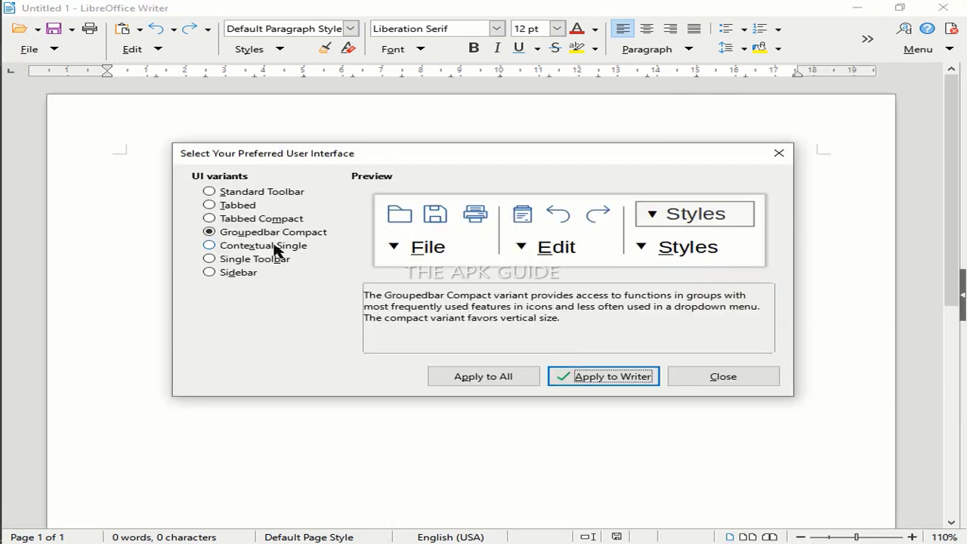
Apply the Contextual Single interface variant to Writer and look through its formatting, table and view commands
click(273, 244)
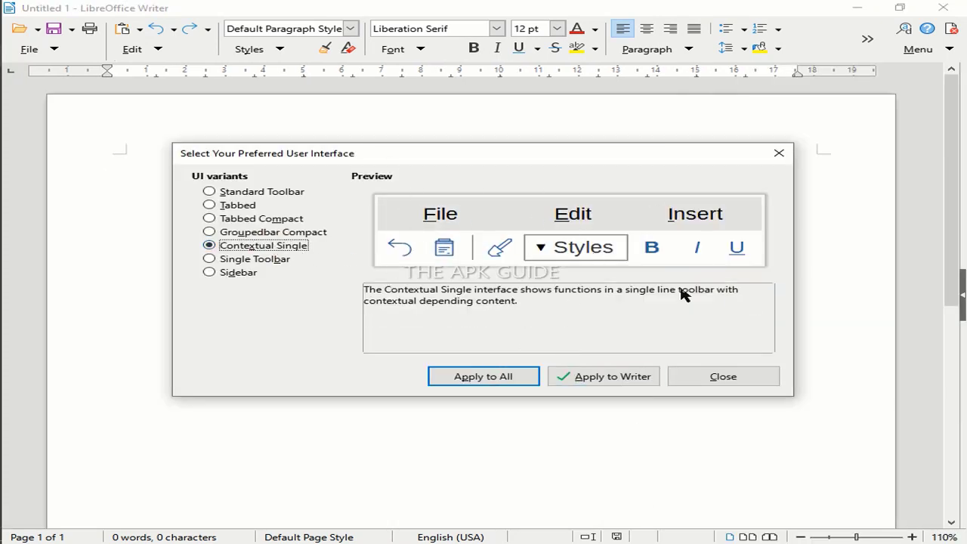
click(604, 378)
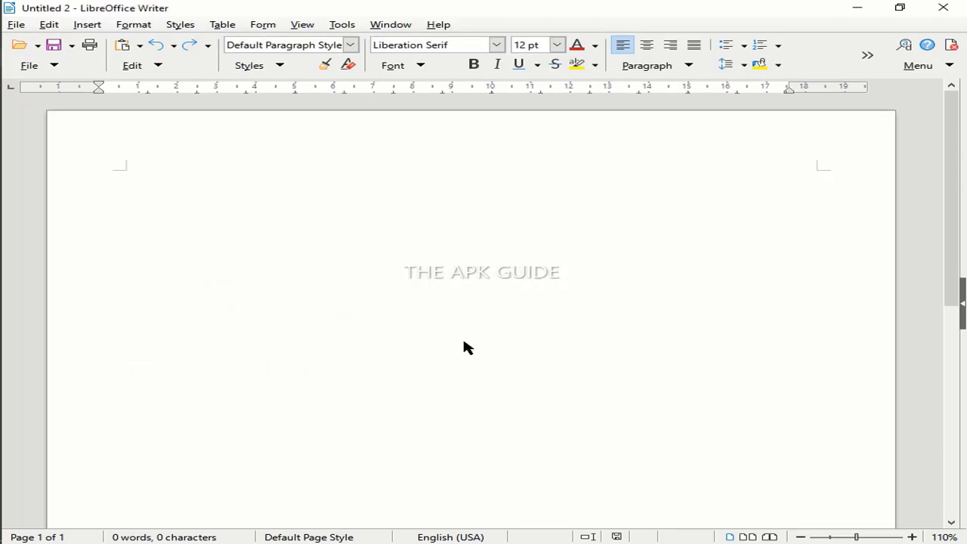
click(133, 24)
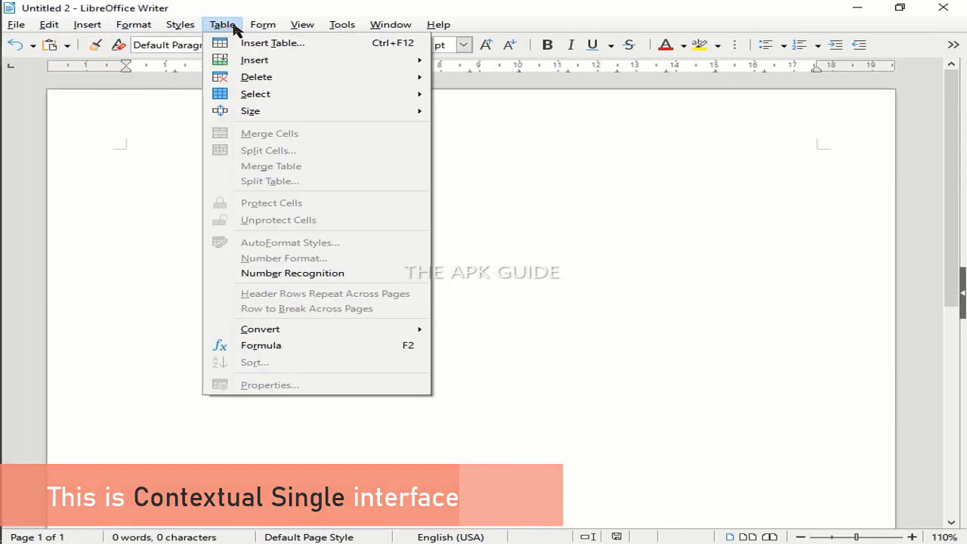
click(302, 26)
click(302, 26)
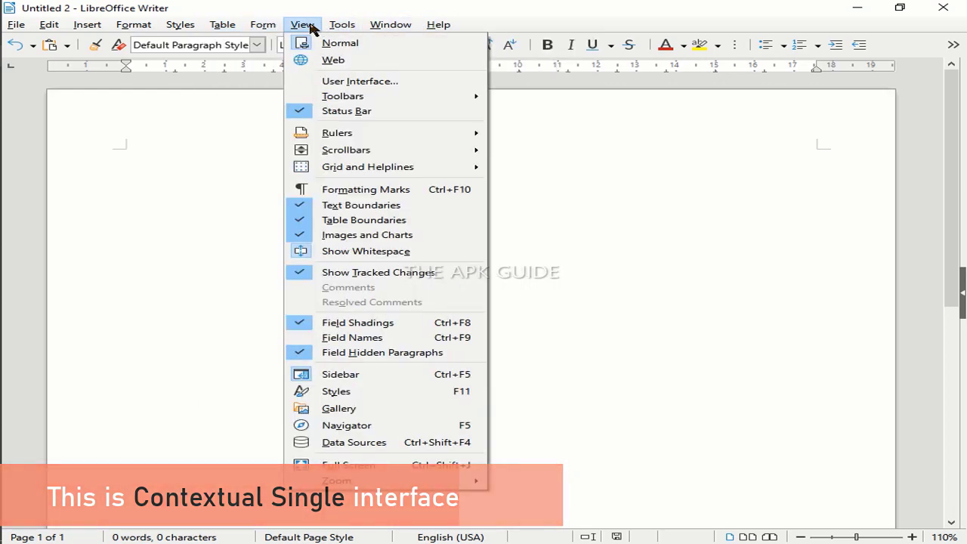
click(443, 187)
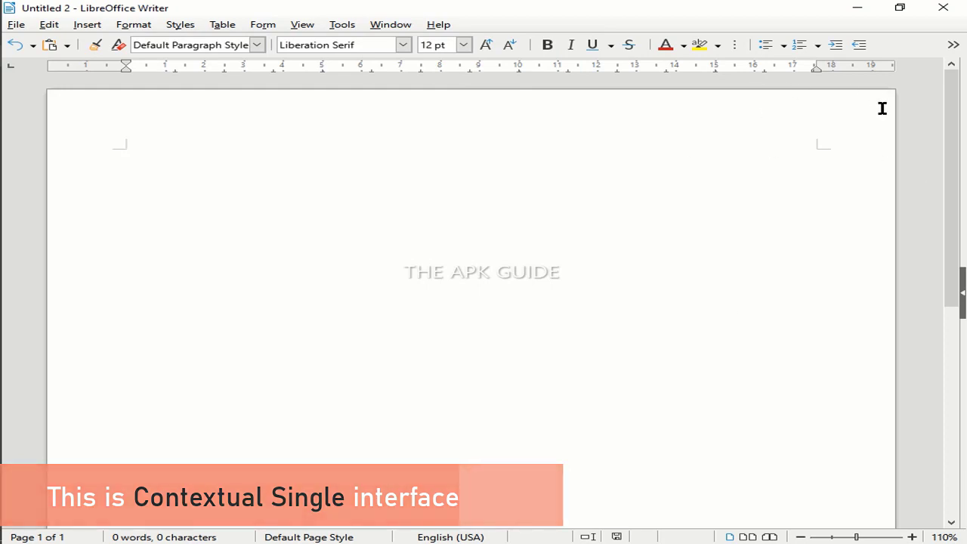
Apply the Single Toolbar interface variant to Writer and look through its commands from Edit through Help
click(961, 292)
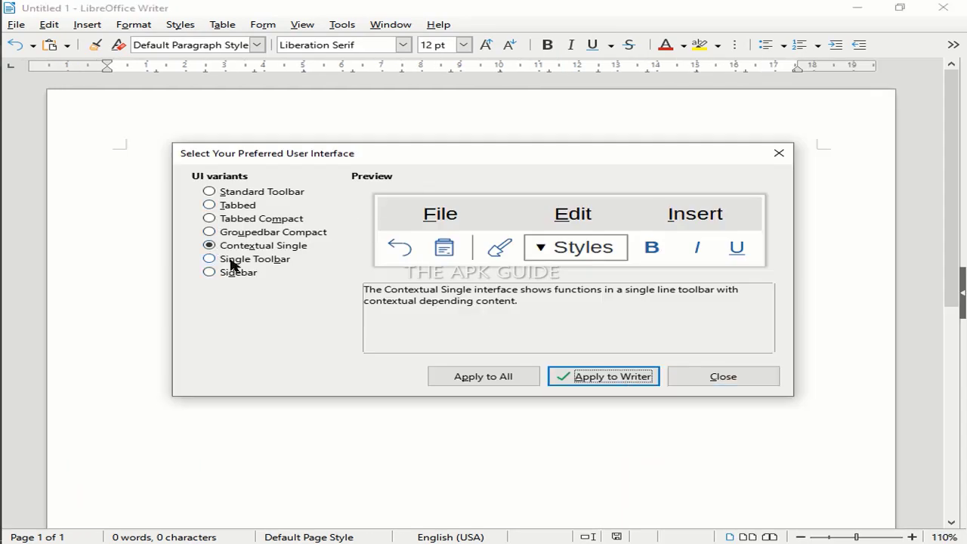
click(234, 261)
click(611, 375)
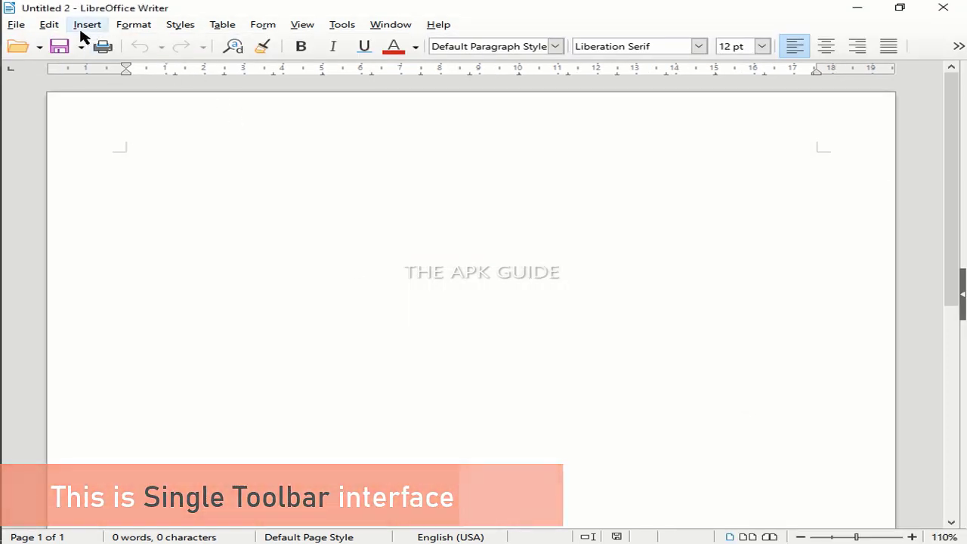
click(52, 25)
mouse_move(155, 30)
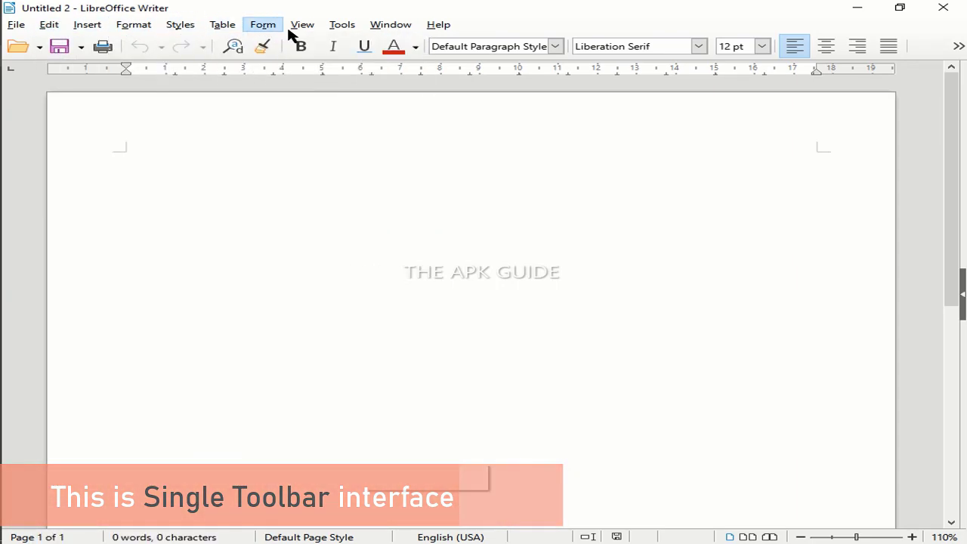
mouse_move(431, 25)
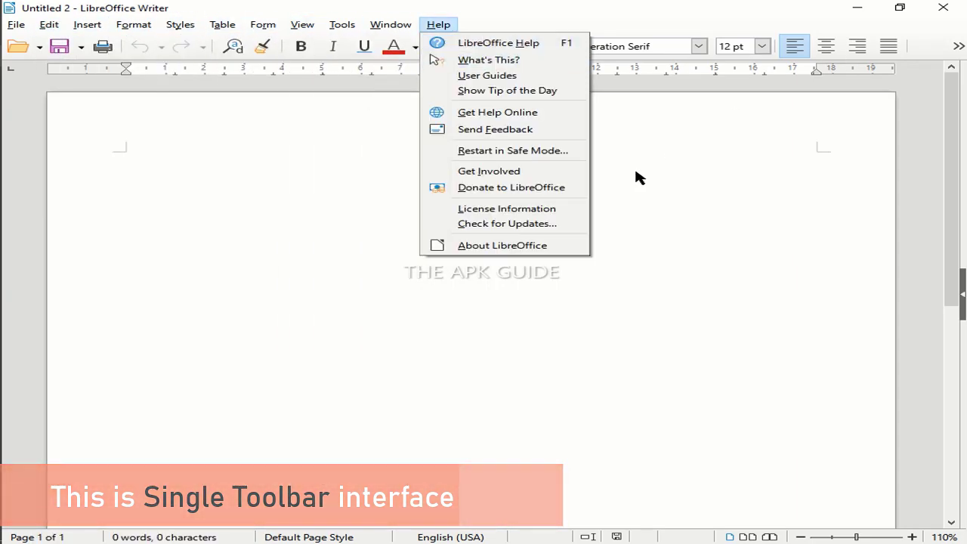
click(635, 177)
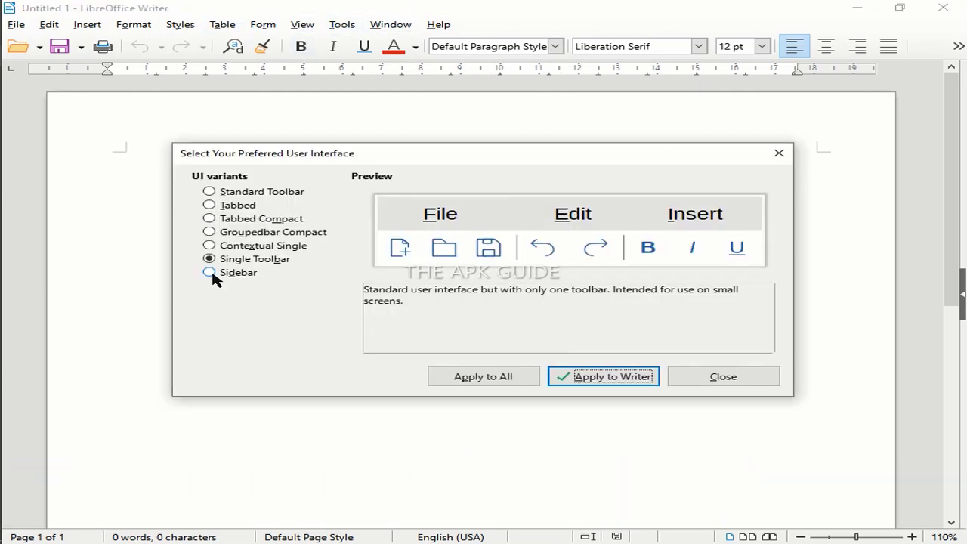
Apply the Sidebar interface variant to Writer, collapse and reopen its sidebar, and look through the Table and Edit commands
click(209, 273)
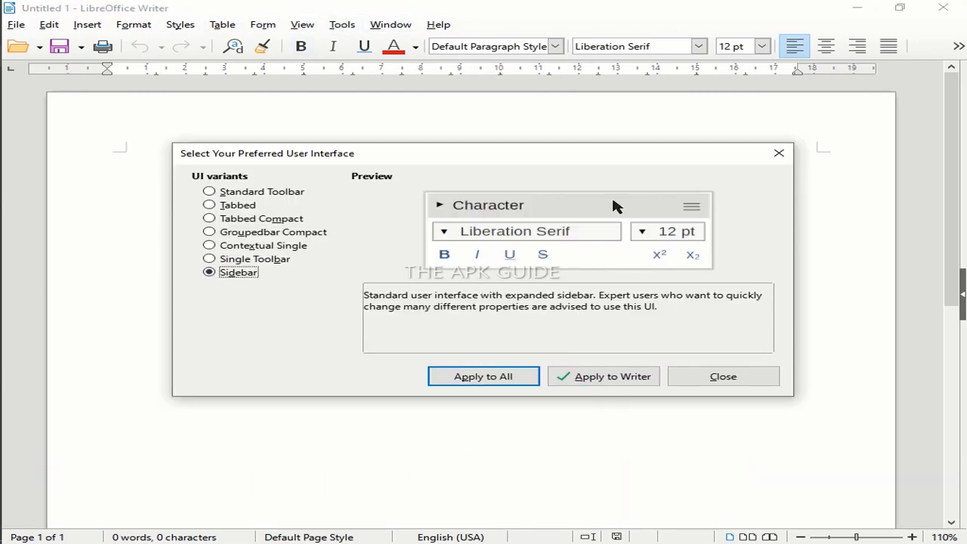
click(616, 382)
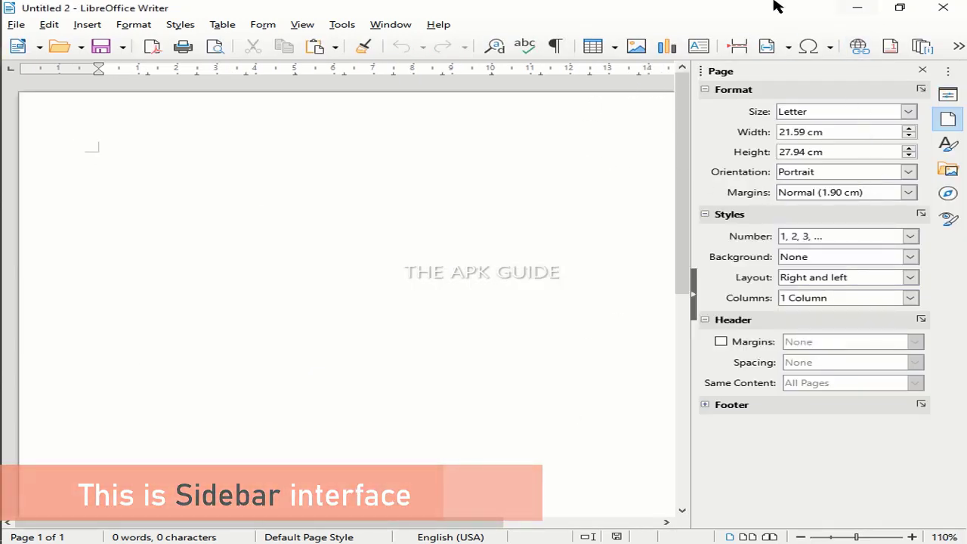
click(695, 290)
click(961, 290)
click(222, 24)
mouse_move(37, 26)
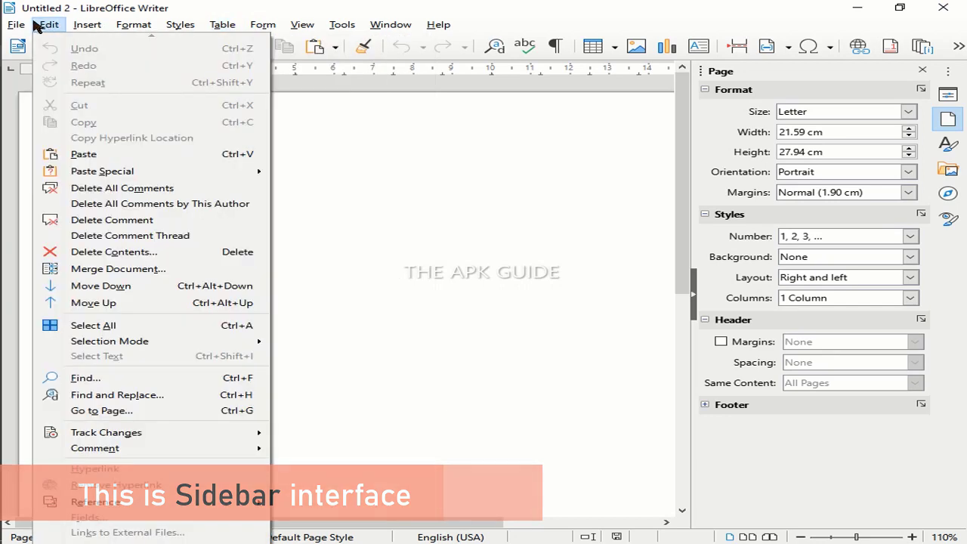
Apply the Tabbed interface variant to Writer after highlighting the word "Tabbed" in the Notepad note
mouse_move(302, 24)
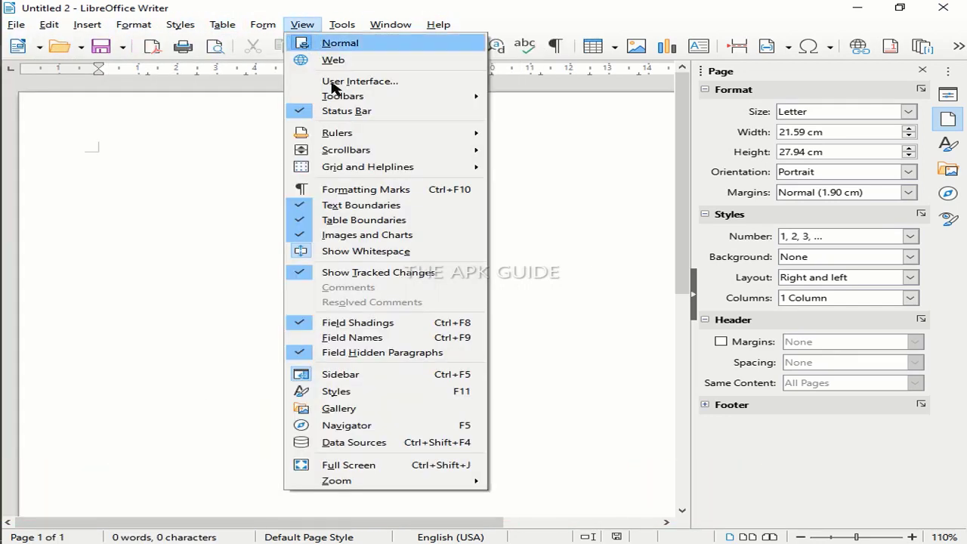
click(332, 82)
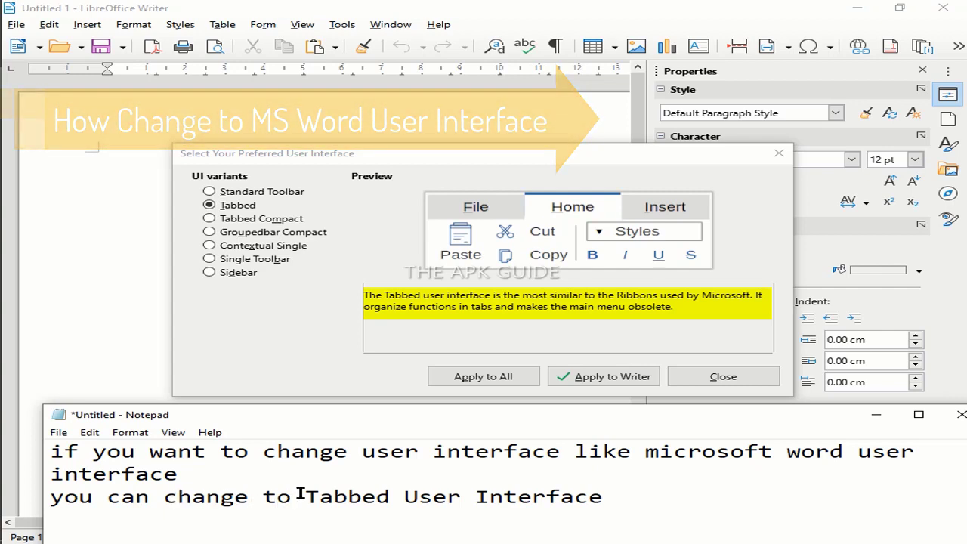
drag(304, 496, 392, 495)
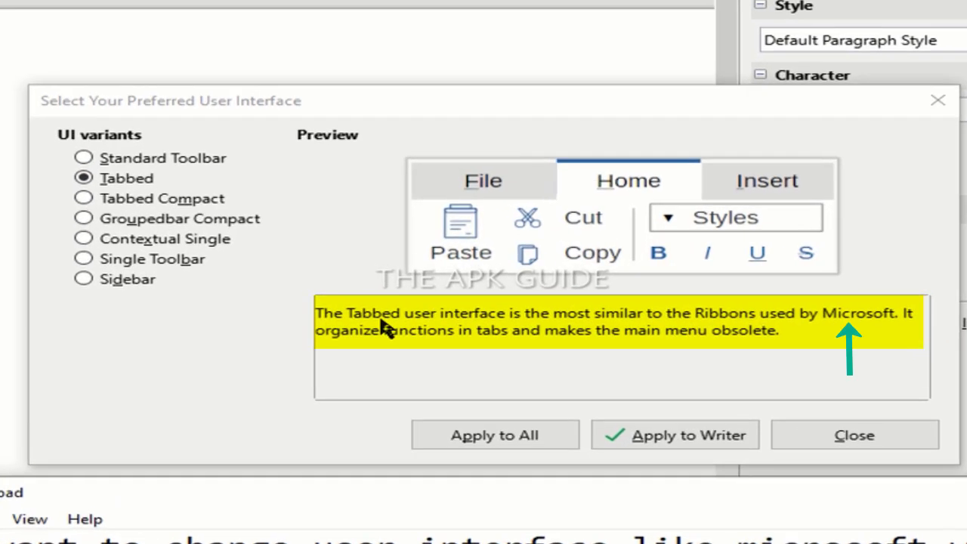
click(394, 311)
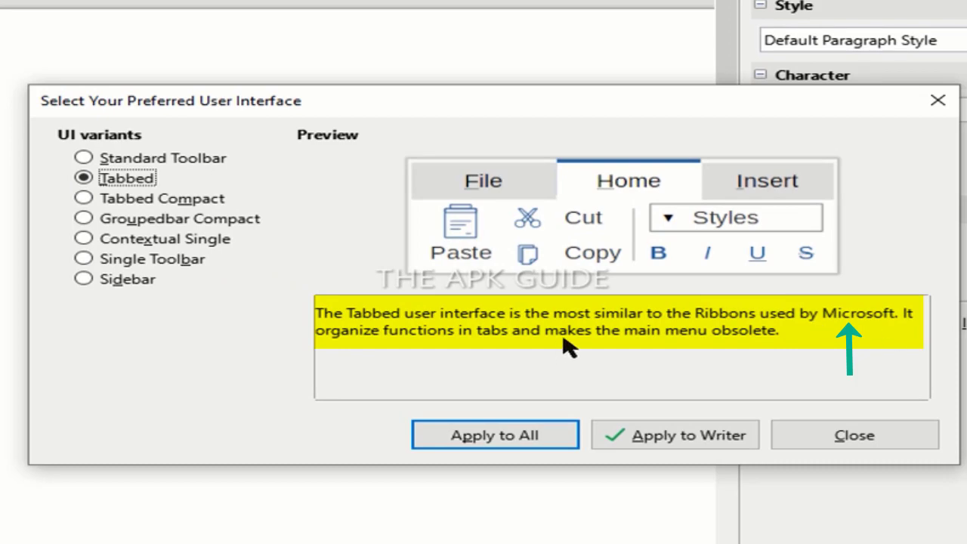
click(679, 431)
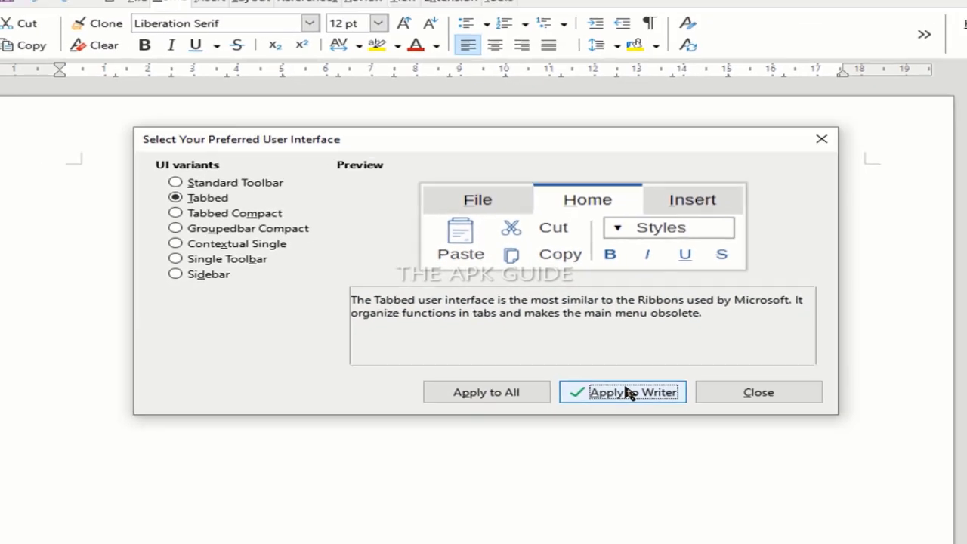
Close the Notepad note and look through the Insert, Layout, References and Review commands of the Tabbed interface in Untitled 2
key(alt+Tab)
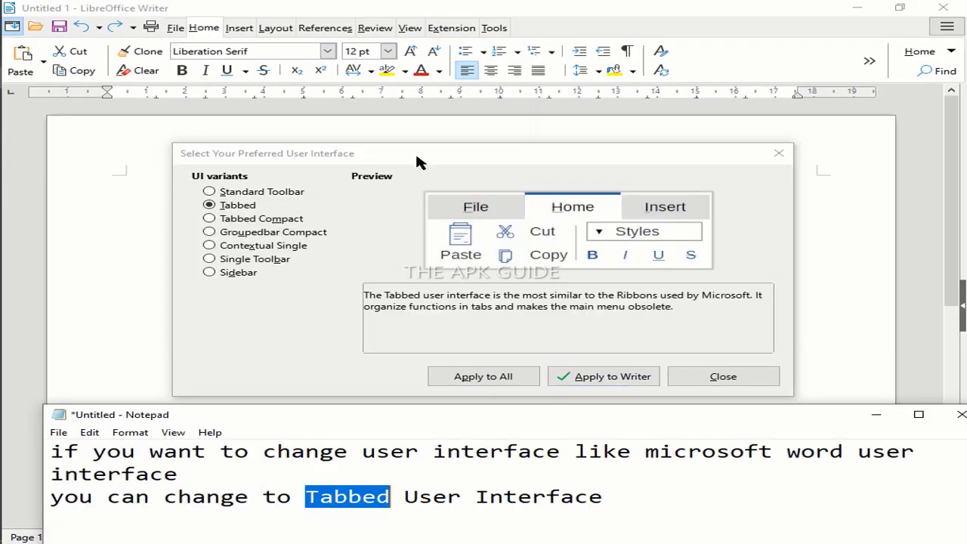
click(961, 416)
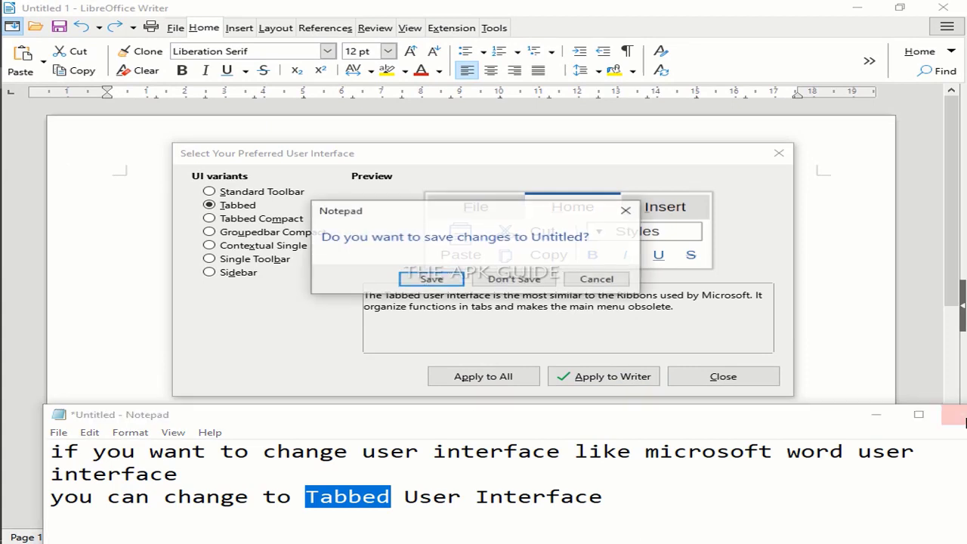
key(alt+Tab)
key(alt+Tab)
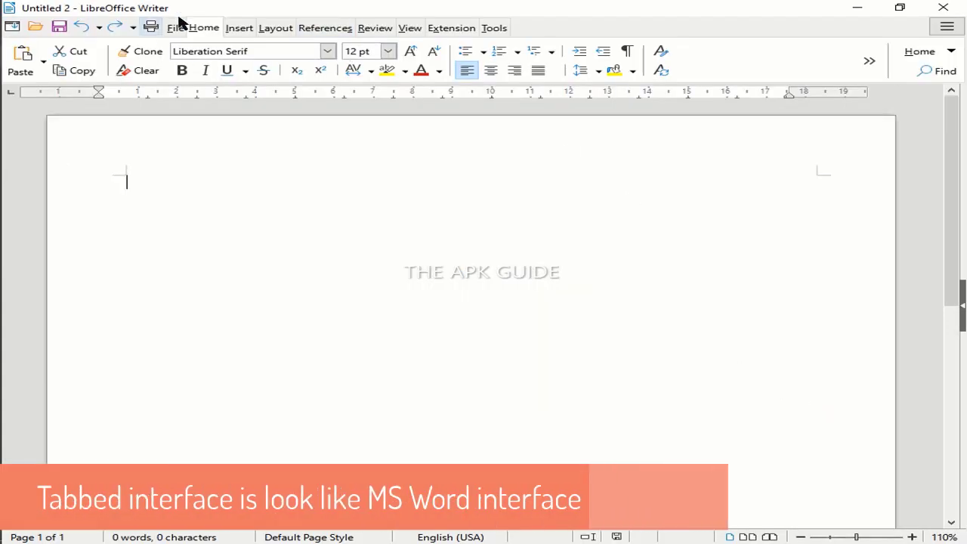
click(240, 29)
click(277, 29)
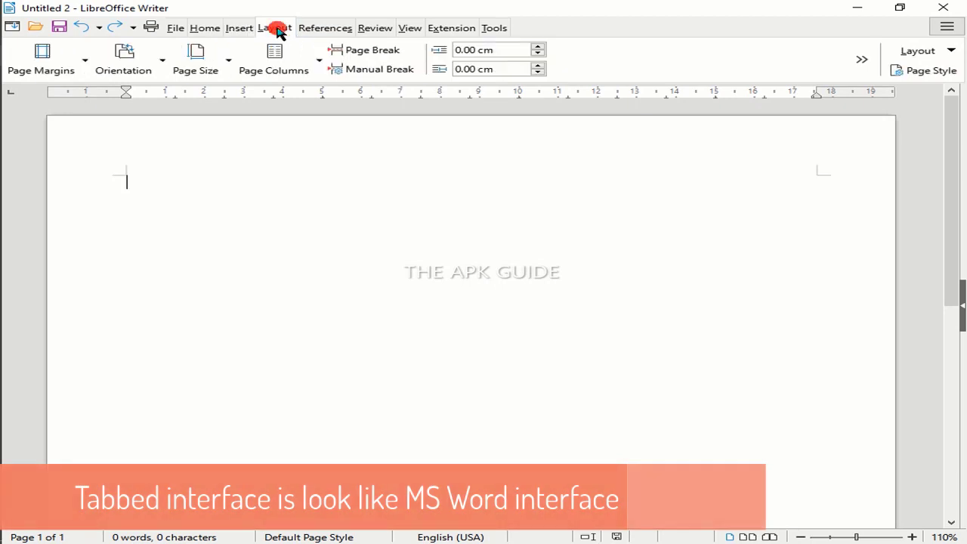
click(324, 28)
click(387, 30)
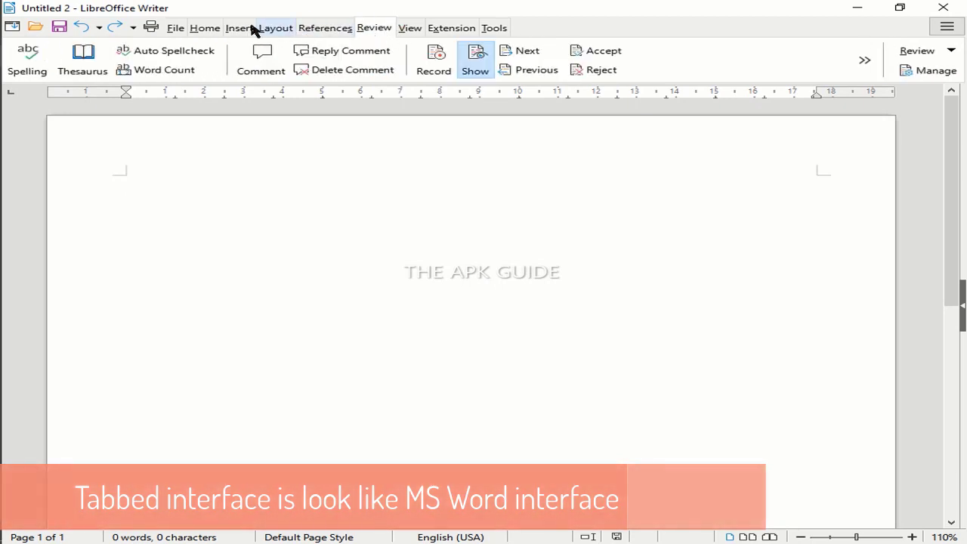
Write "This is microsoft word user interface" on the first line of the document and select the whole line
click(203, 28)
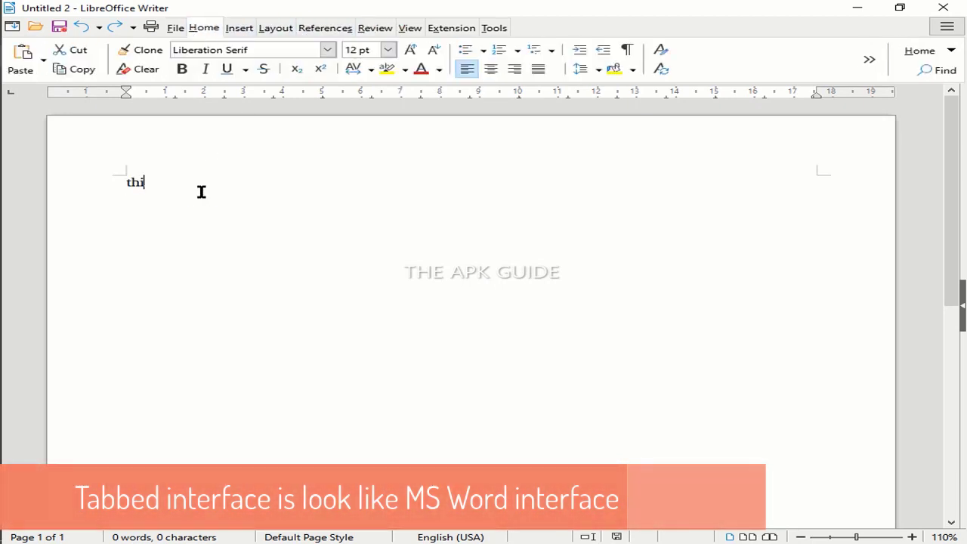
text(s is mid)
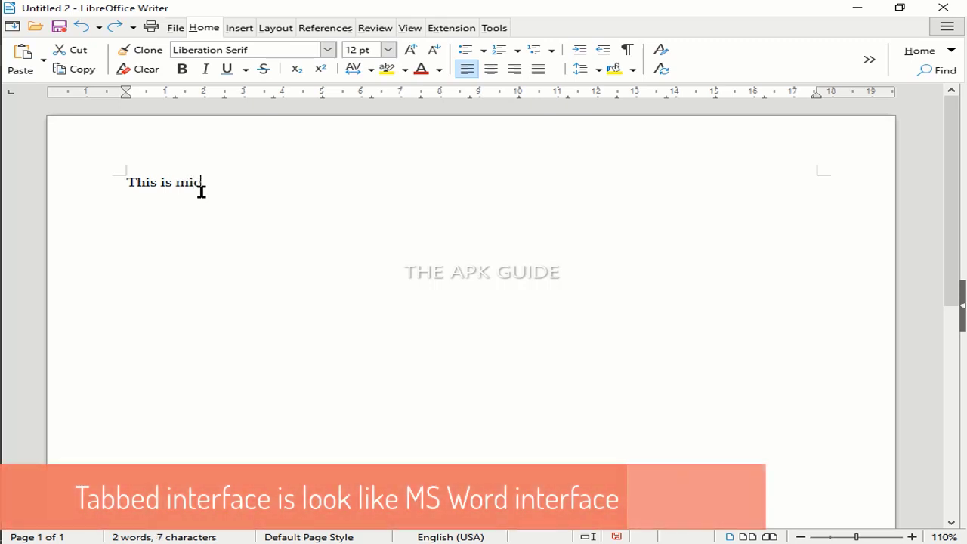
text(rosoft user i)
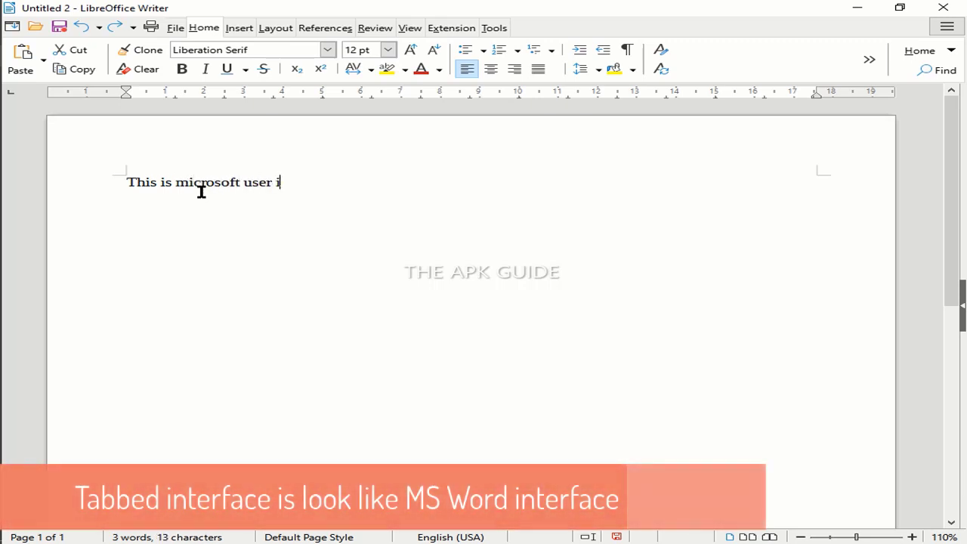
text(nterface)
key(ctrl+Left)
key(ctrl+Left)
text(word)
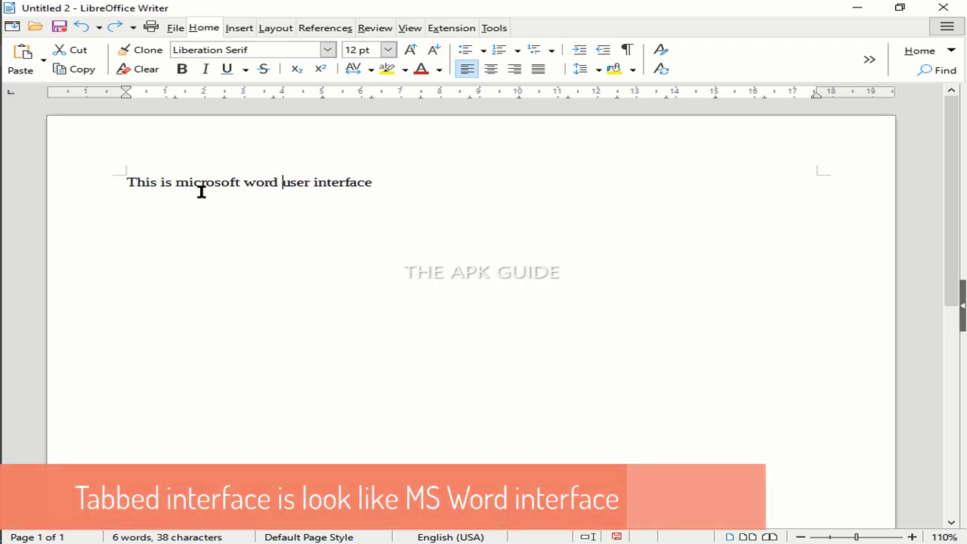
key(Home)
key(shift+End)
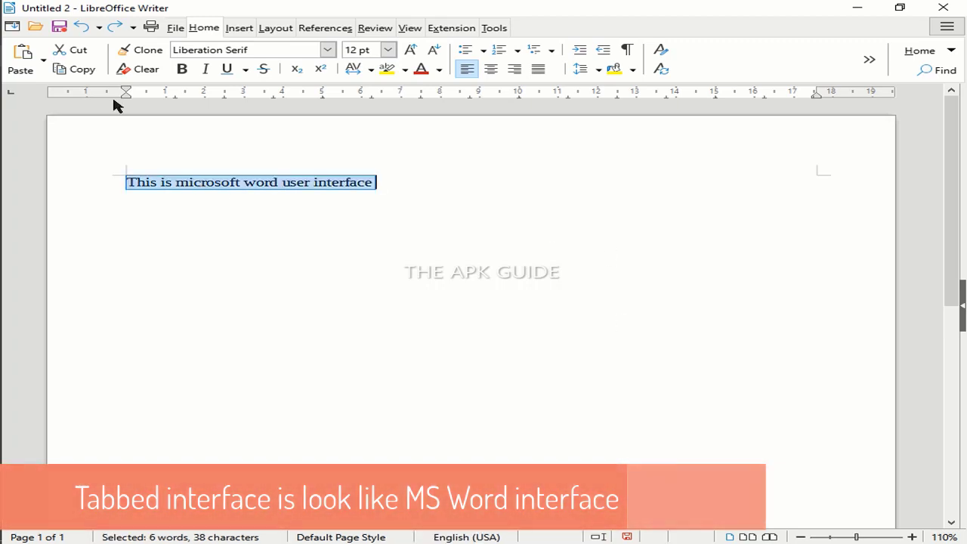
Examine the Insert, Layout, References and Review command groups of the Tabbed interface and its sidebar
click(235, 27)
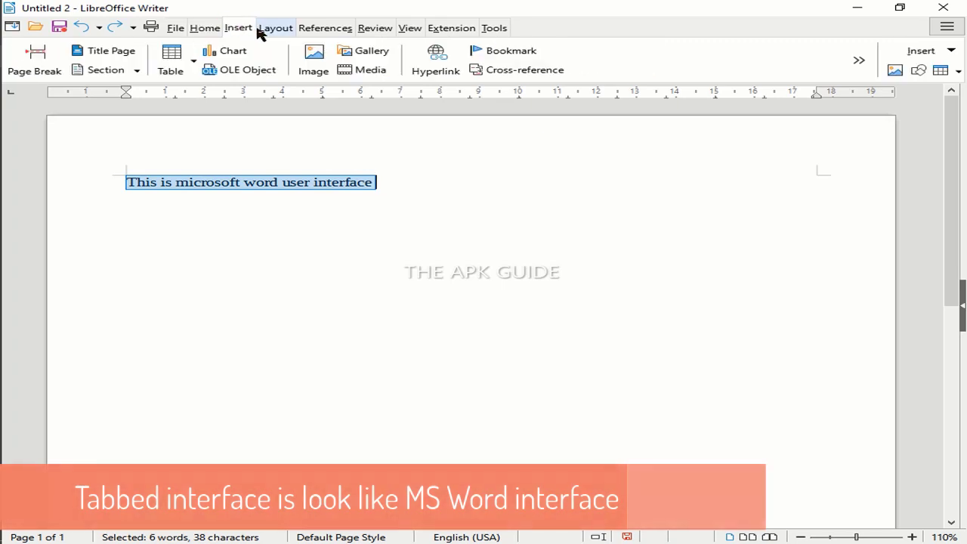
click(275, 28)
click(325, 28)
click(373, 28)
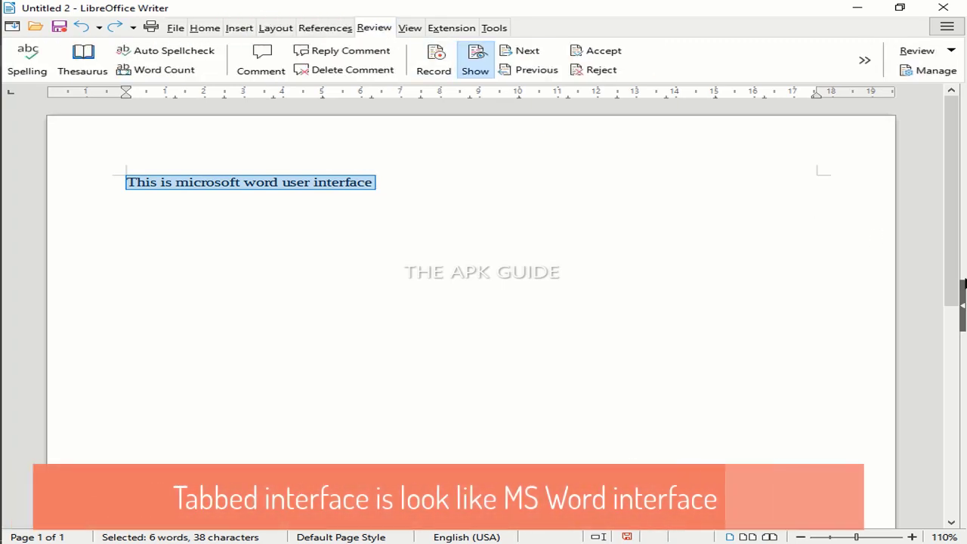
click(962, 302)
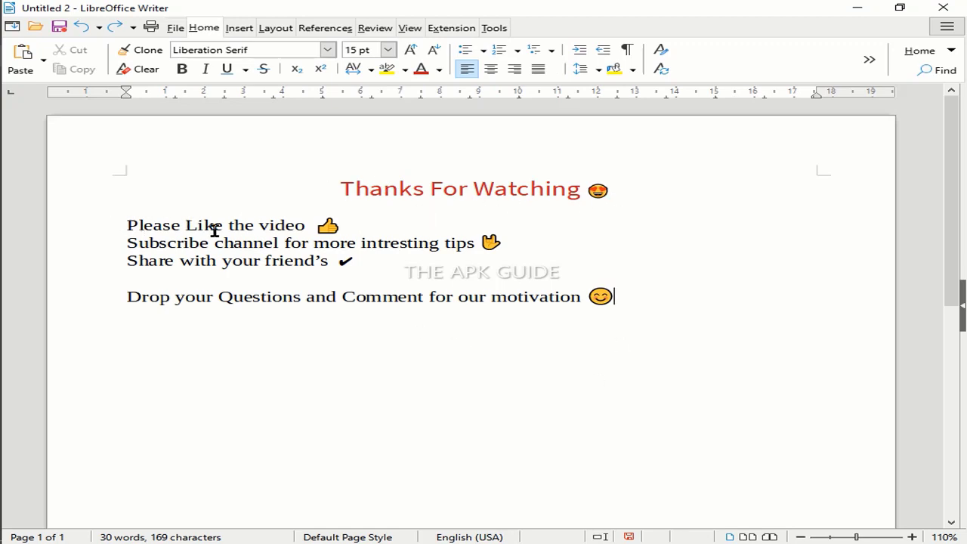
Highlight the closing message's subscribe, share and "Drop your Questions and Comment" lines one after another, and clear the selection
drag(138, 242, 498, 242)
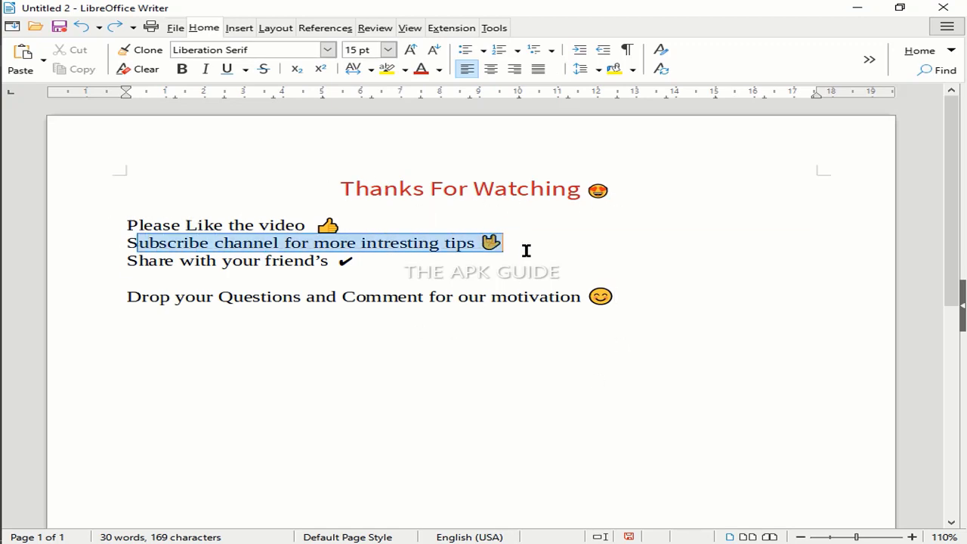
click(526, 250)
drag(127, 260, 494, 264)
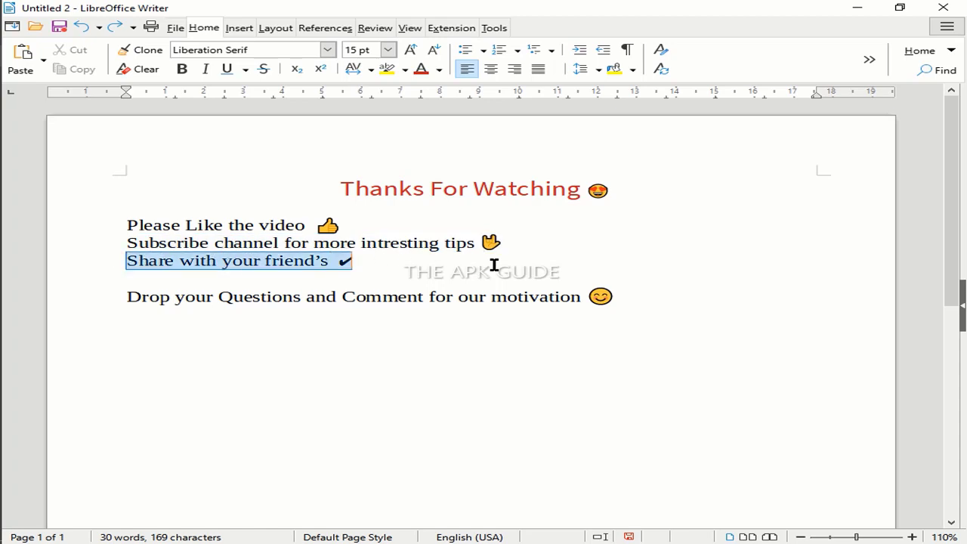
click(457, 275)
drag(112, 296, 611, 289)
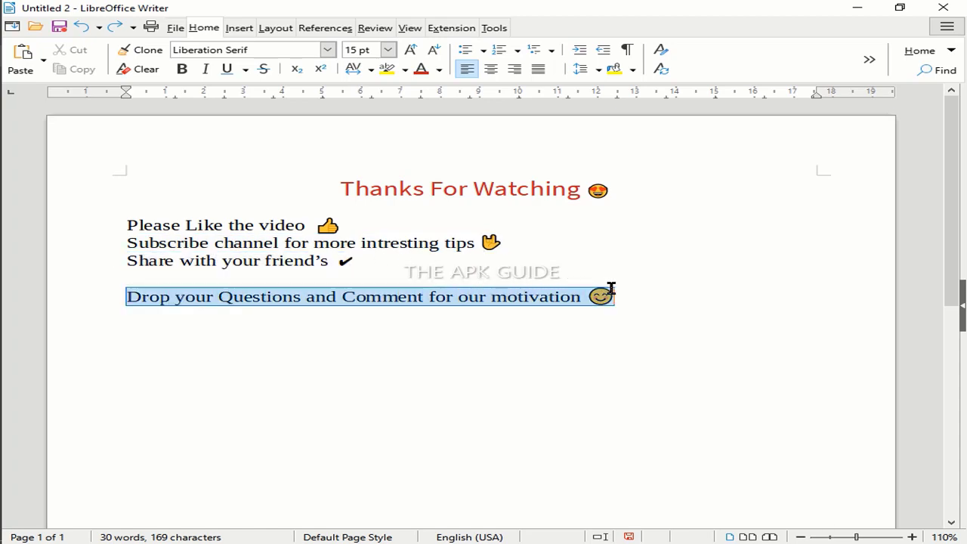
click(456, 388)
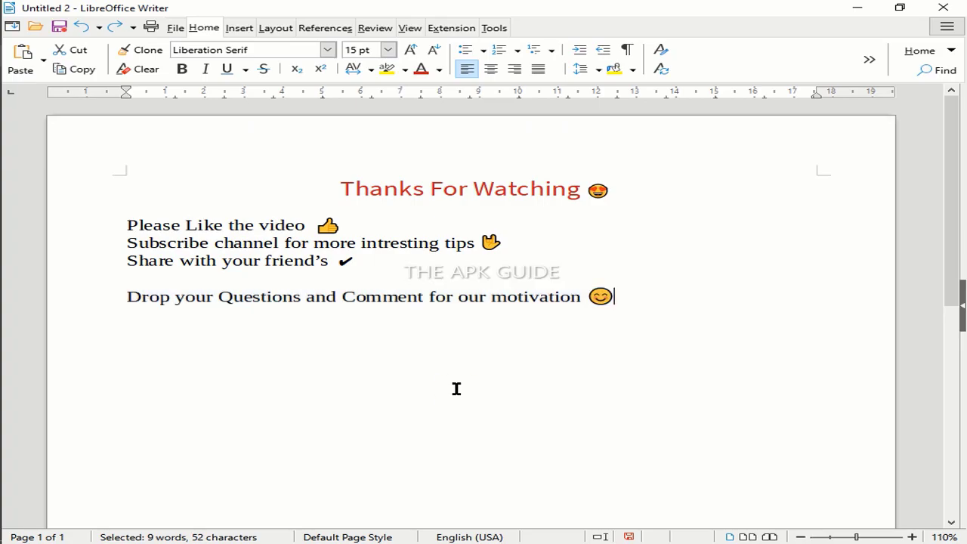